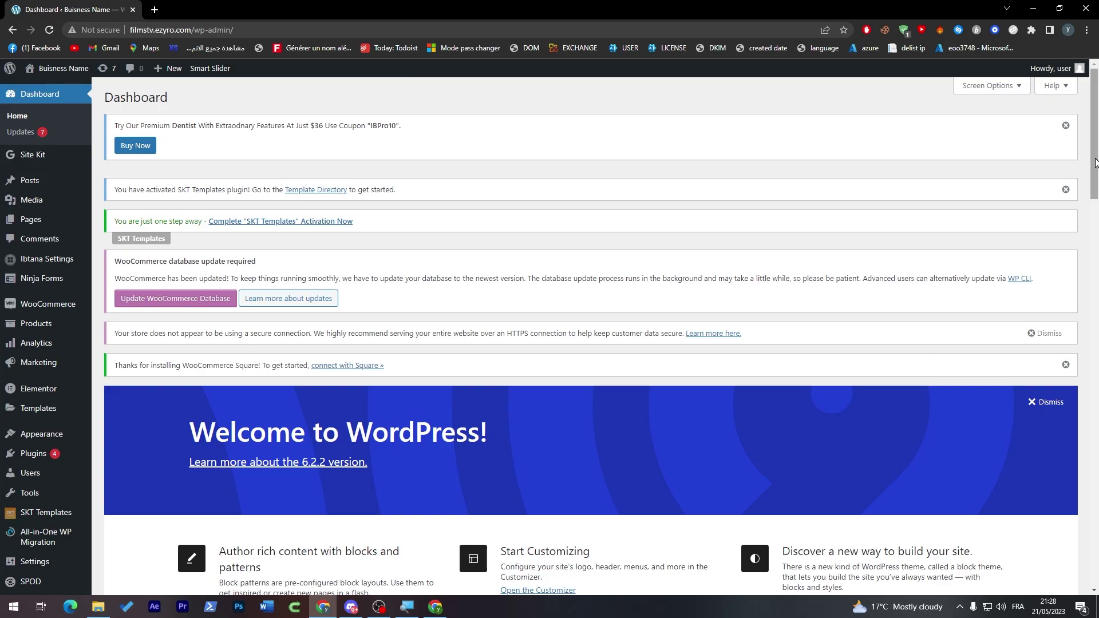
Scroll the Dashboard and reveal the Appearance submenu in the admin sidebar.
scroll(1096, 164, "down", 4)
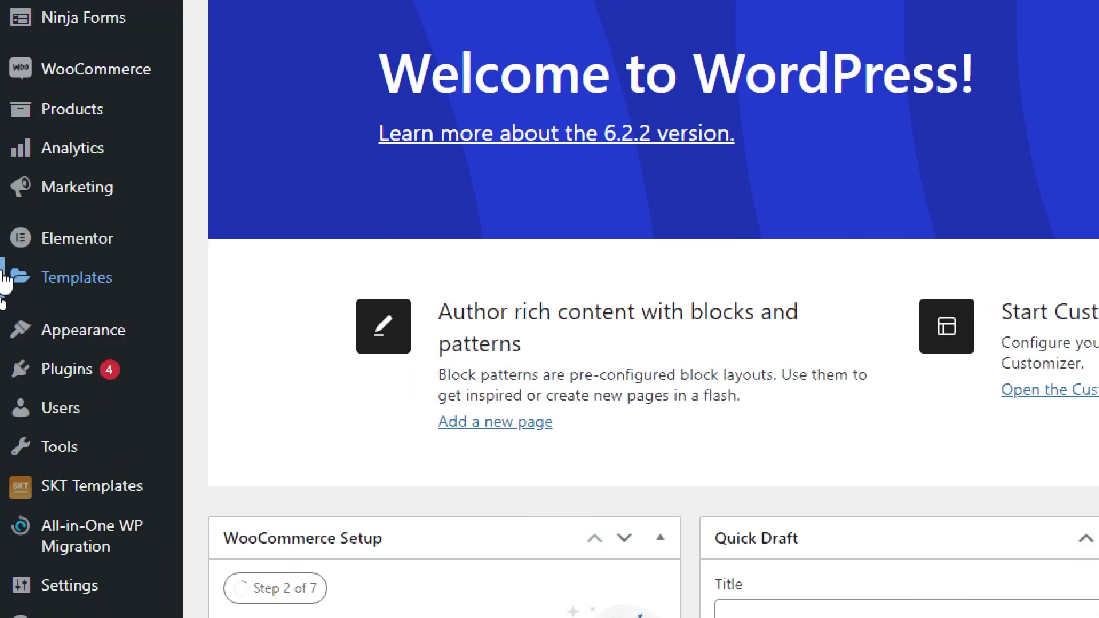
mouse_move(76, 331)
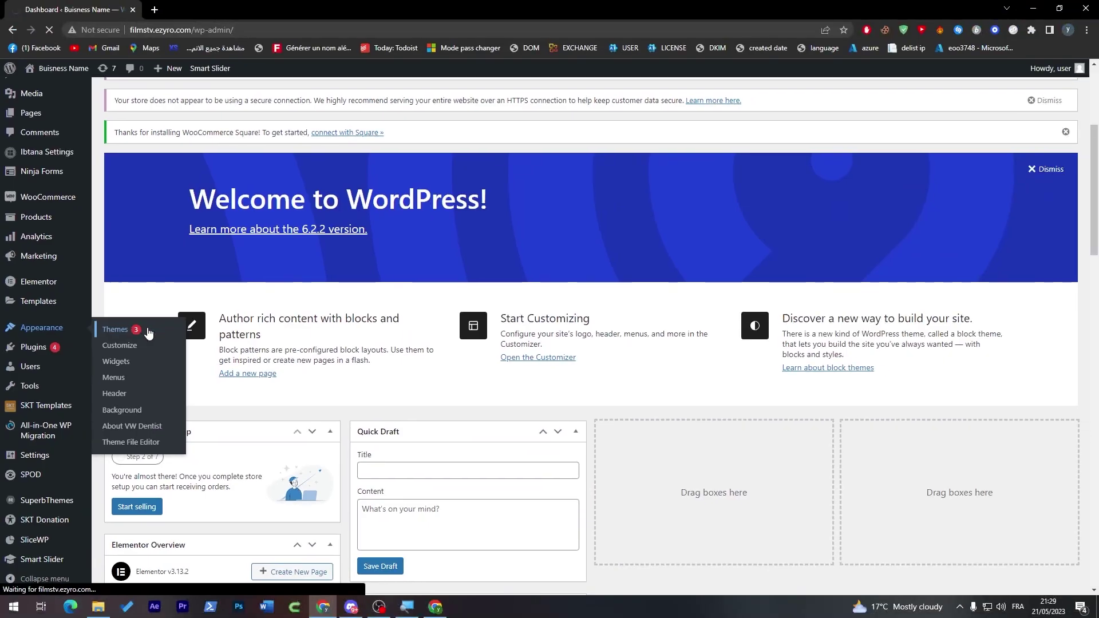
Go to Appearance > Themes and open the Add New theme browser.
left_click(297, 342)
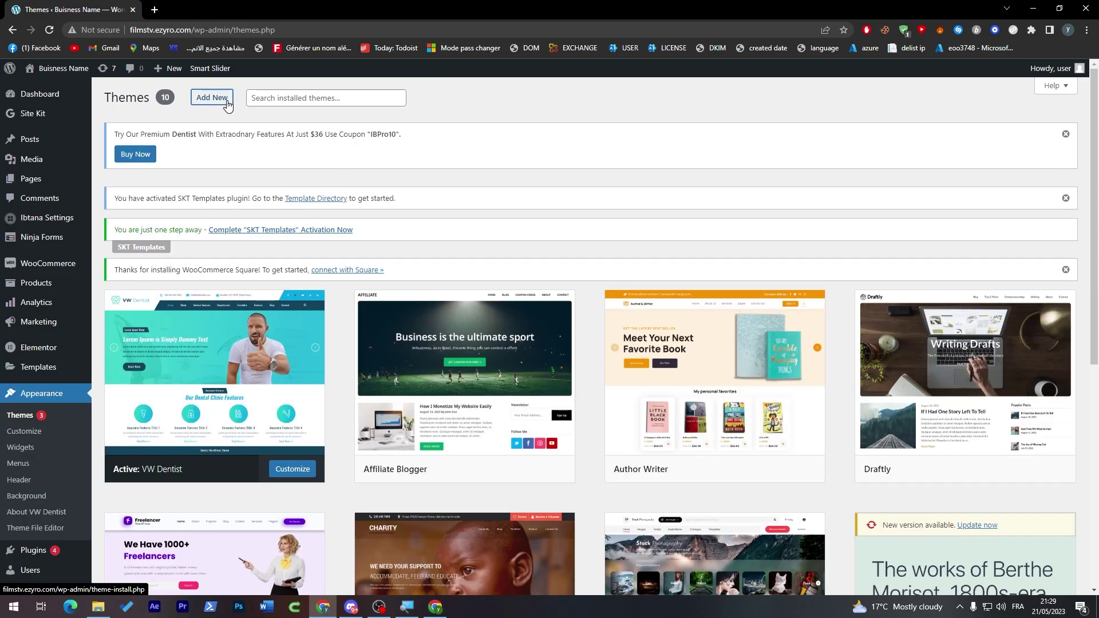
left_click(228, 101)
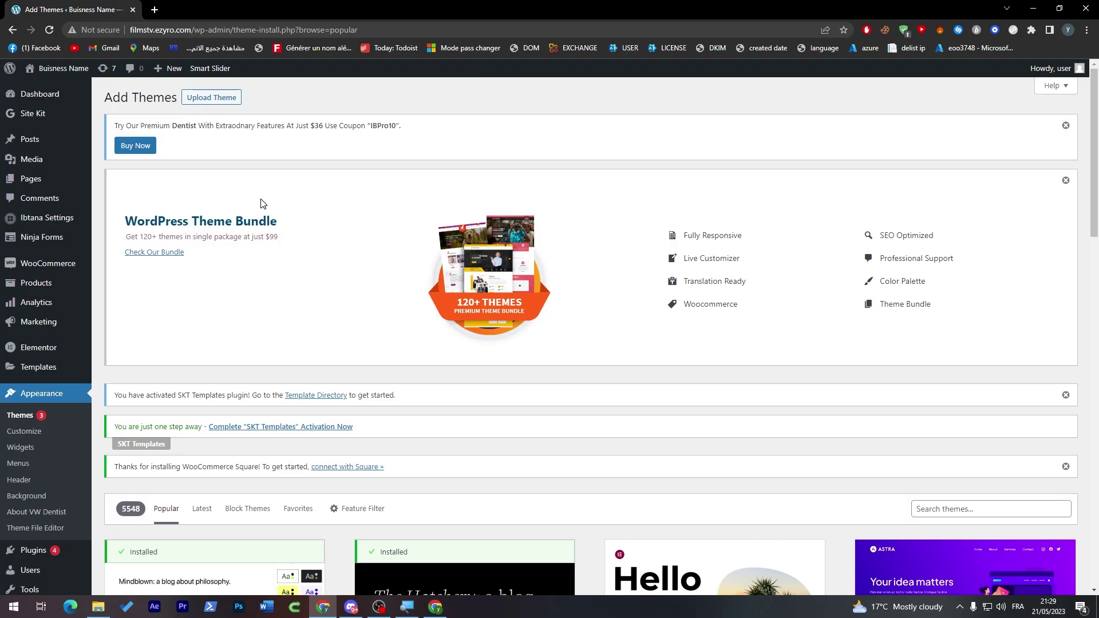
scroll(1008, 258, "down", 4)
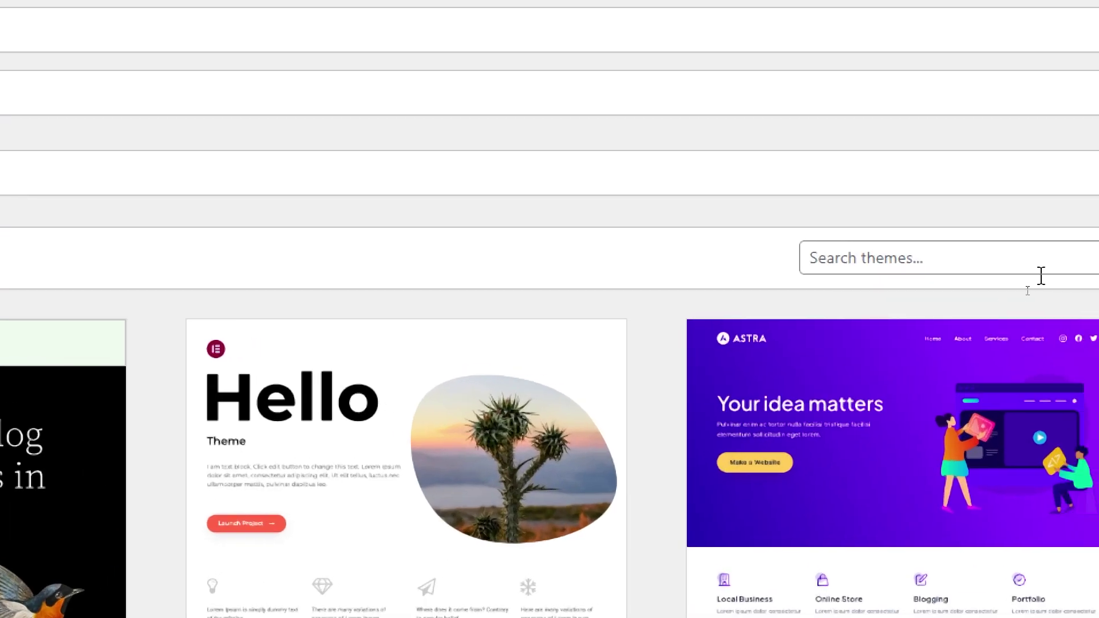
Search the theme library for 'news' and install the Digital Newspaper theme.
left_click(987, 282)
type("news")
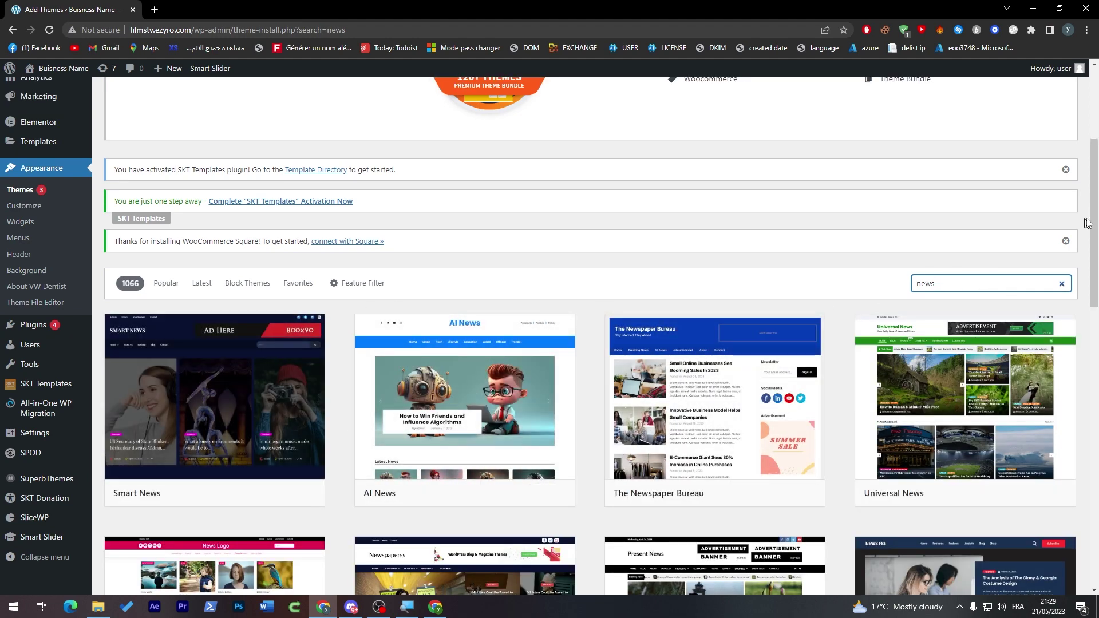
scroll(1080, 224, "down", 5)
scroll(1075, 299, "down", 8)
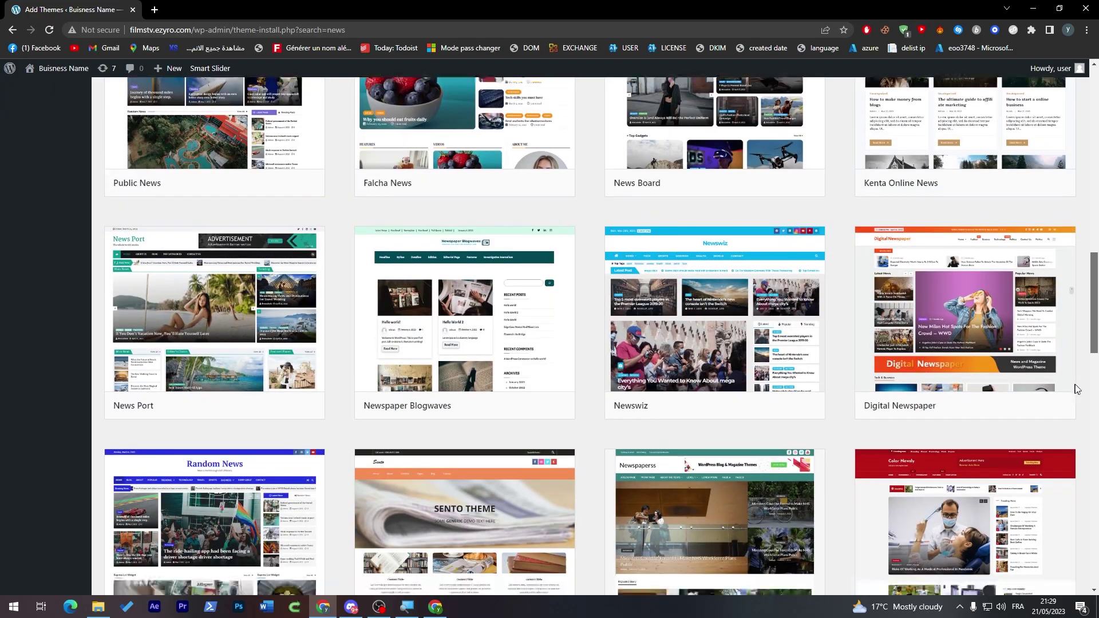
scroll(1069, 368, "up", 2)
scroll(1068, 369, "down", 3)
scroll(1071, 404, "down", 6)
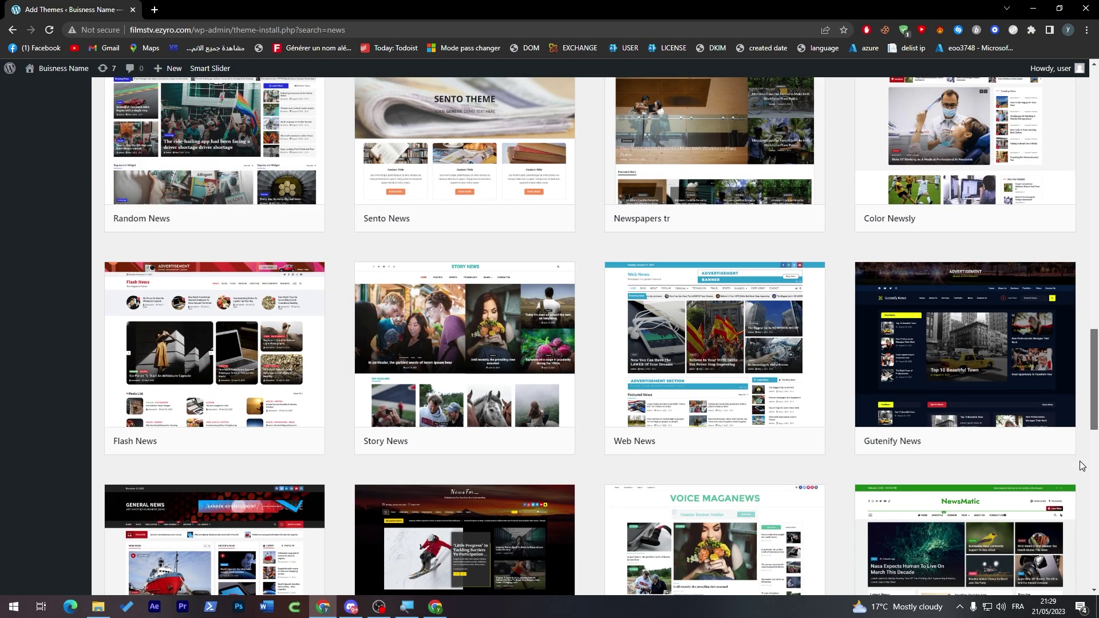
scroll(1082, 452, "up", 4)
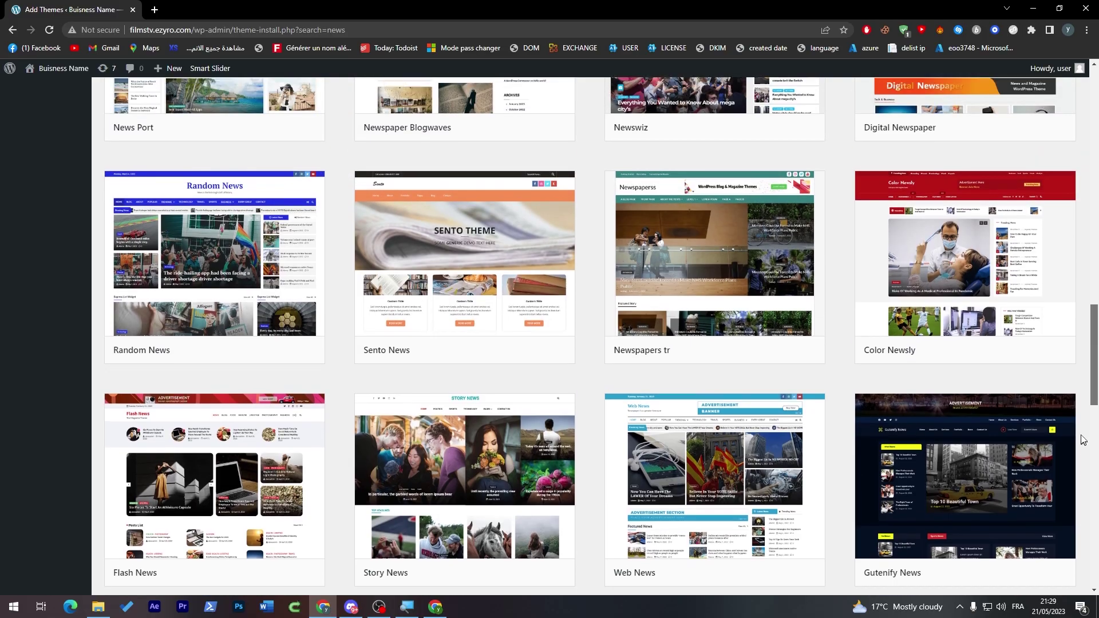
scroll(1082, 421, "up", 8)
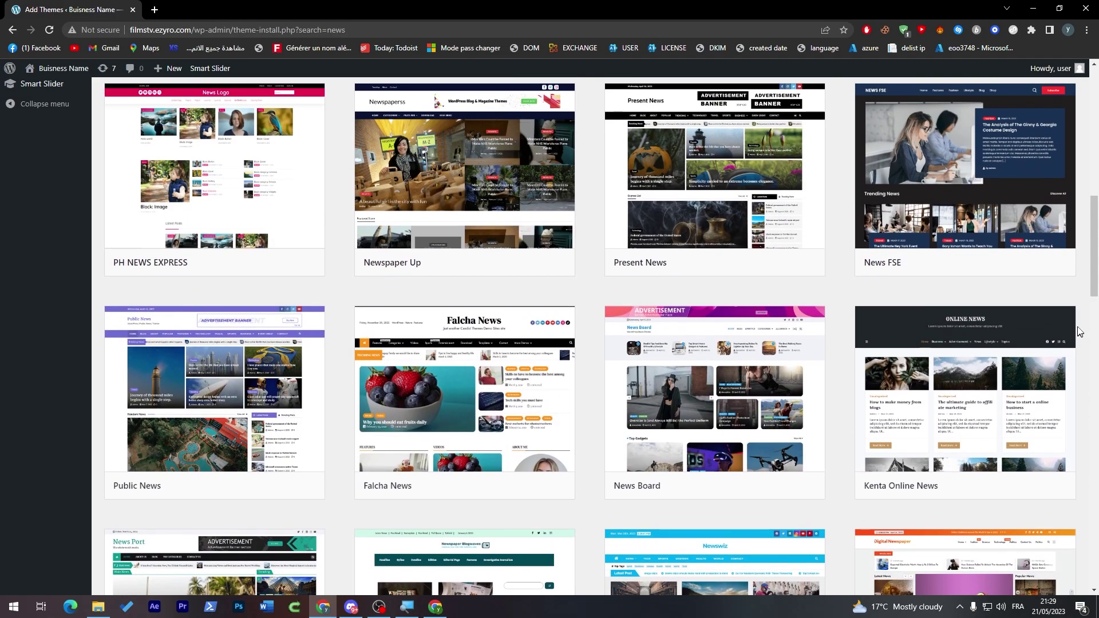
scroll(1088, 241, "down", 5)
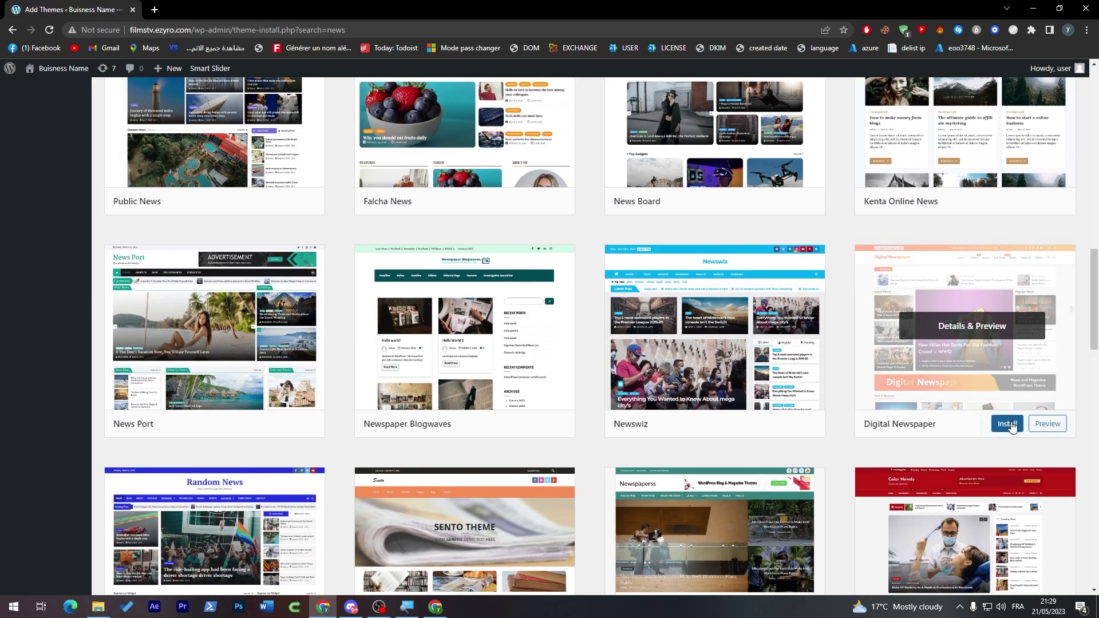
left_click(999, 424)
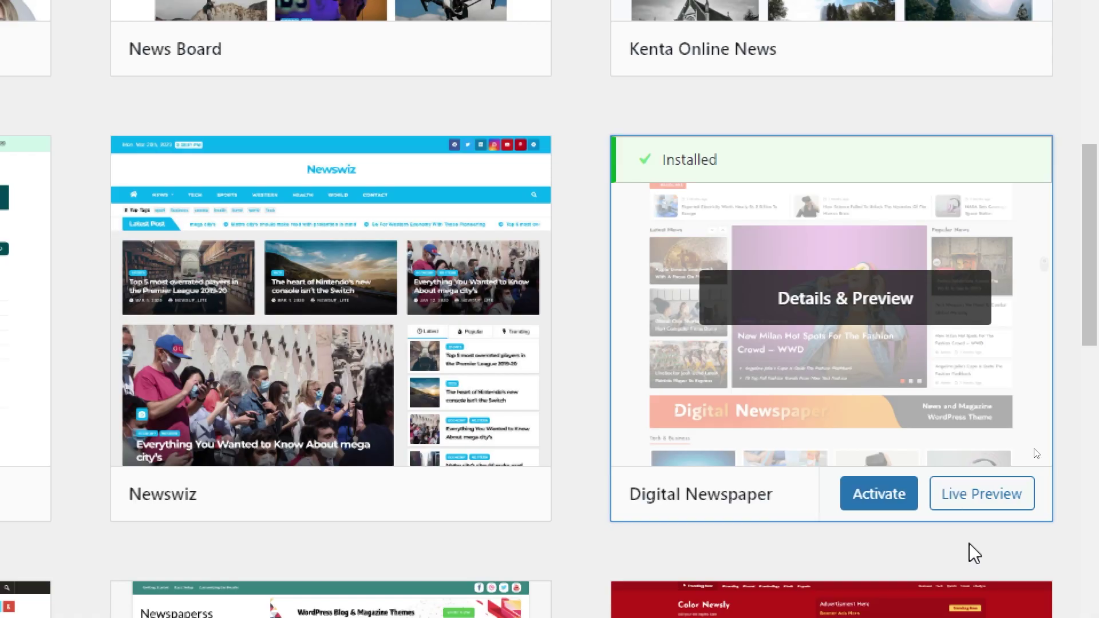
Activate Digital Newspaper and dismiss its welcome notice.
left_click(878, 506)
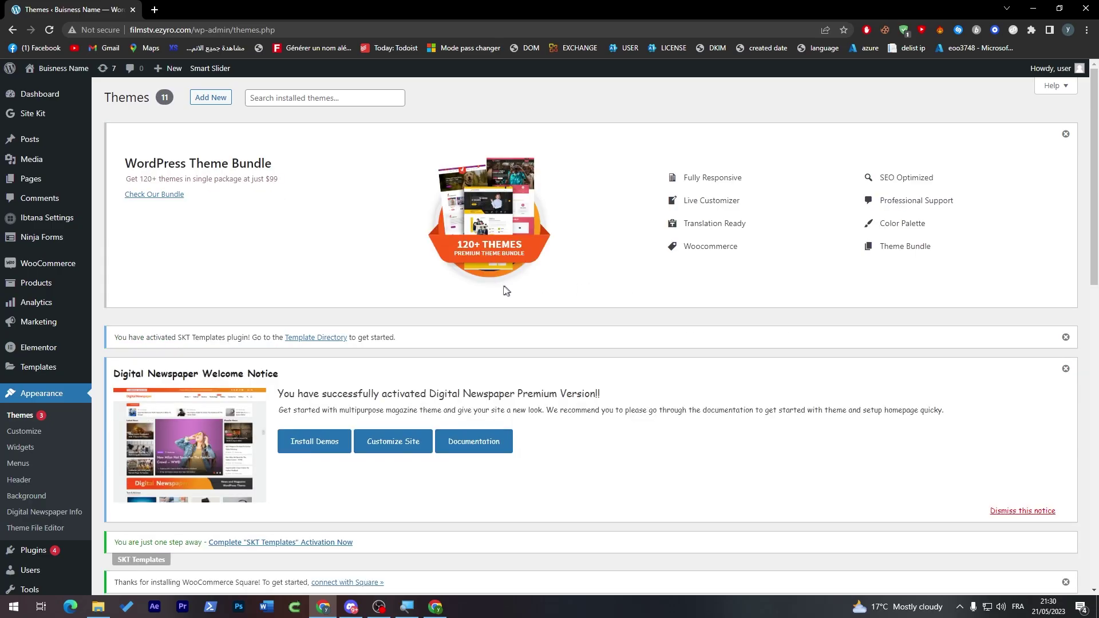
scroll(538, 293, "down", 3)
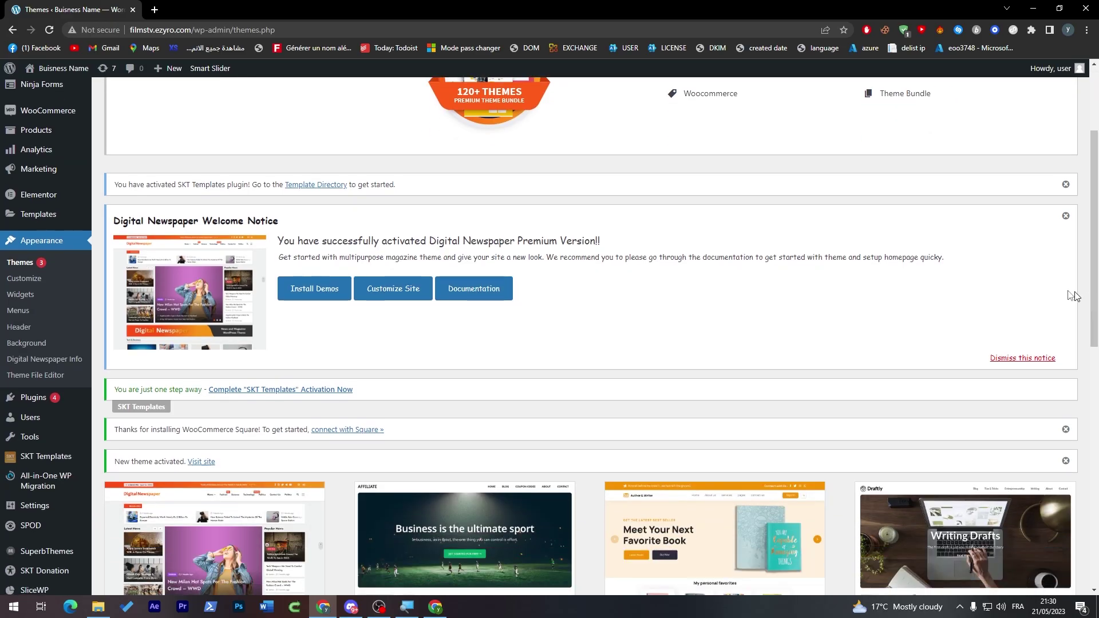
left_click(1066, 216)
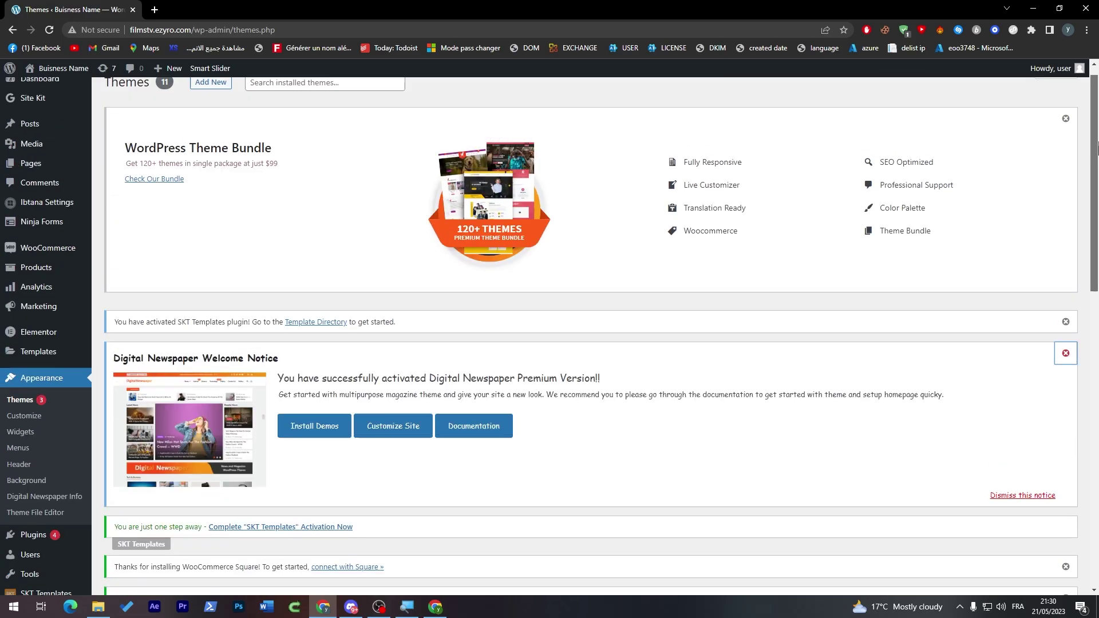
Return to the Dashboard home and review the Digital Newspaper notice.
left_click(49, 101)
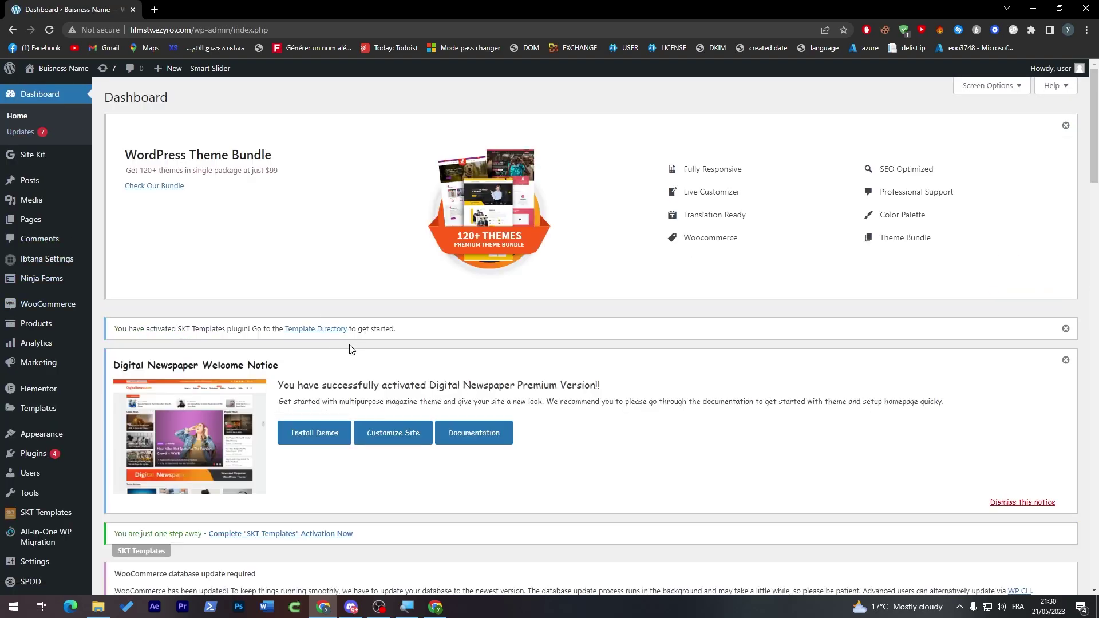
scroll(1072, 216, "down", 8)
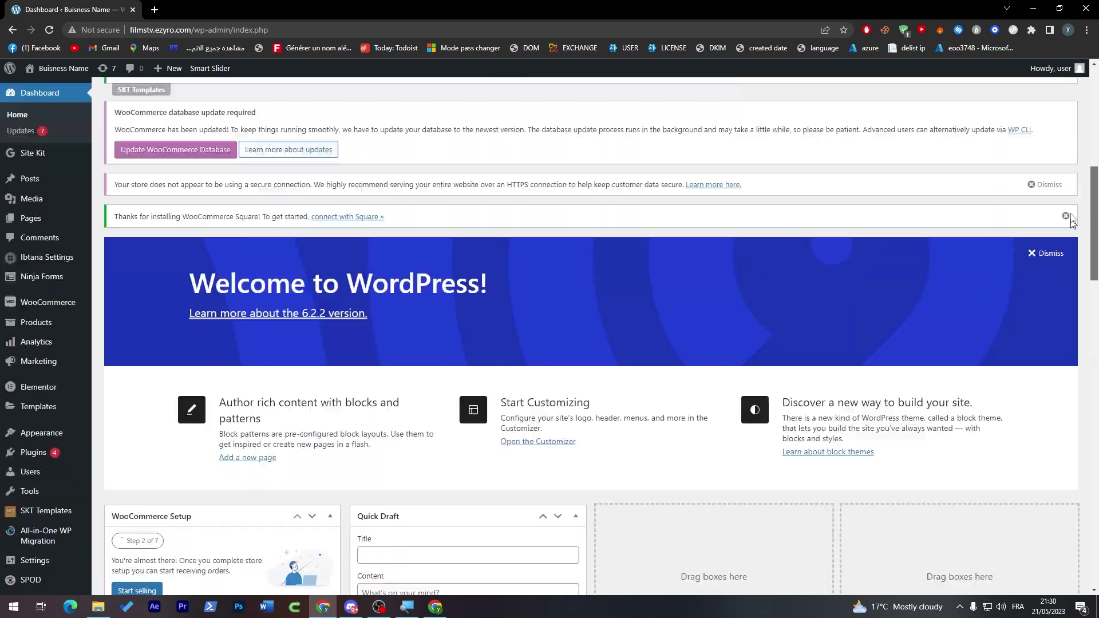
scroll(1071, 148, "up", 6)
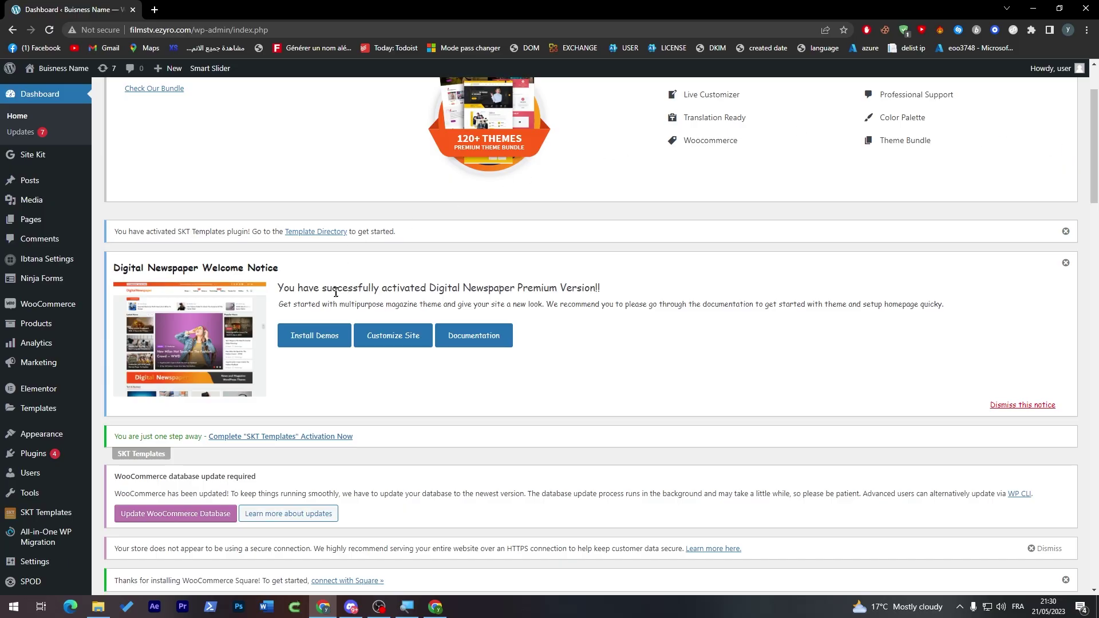
triple_click(304, 291)
left_click(305, 299)
Install and activate the BlazeThemes Demo Importer, then start installing the Default demo.
left_click(344, 338)
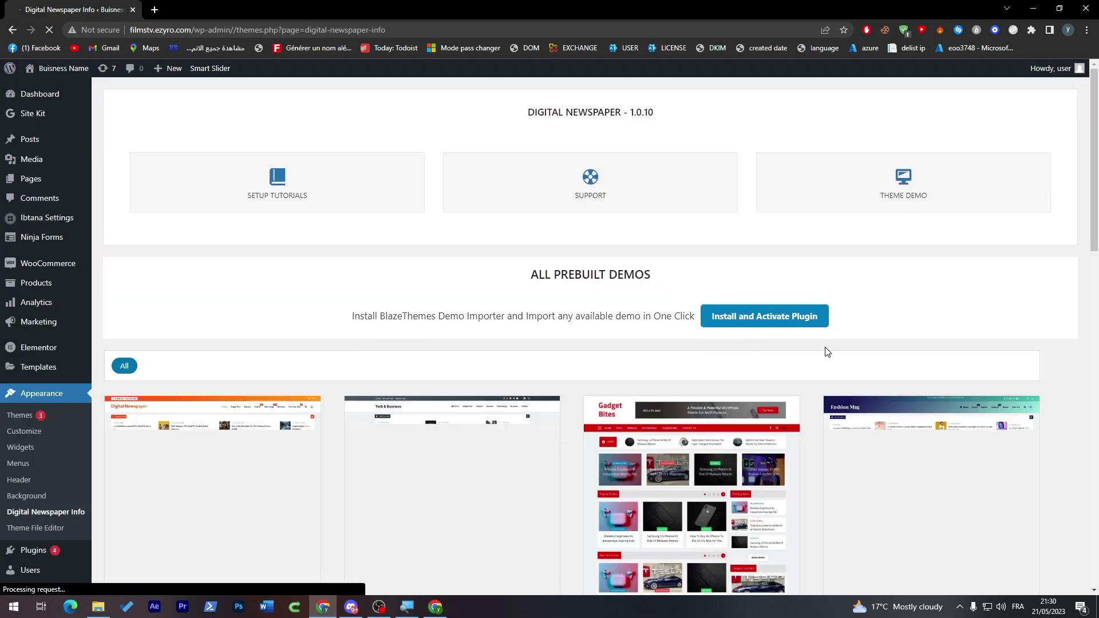
left_click(803, 328)
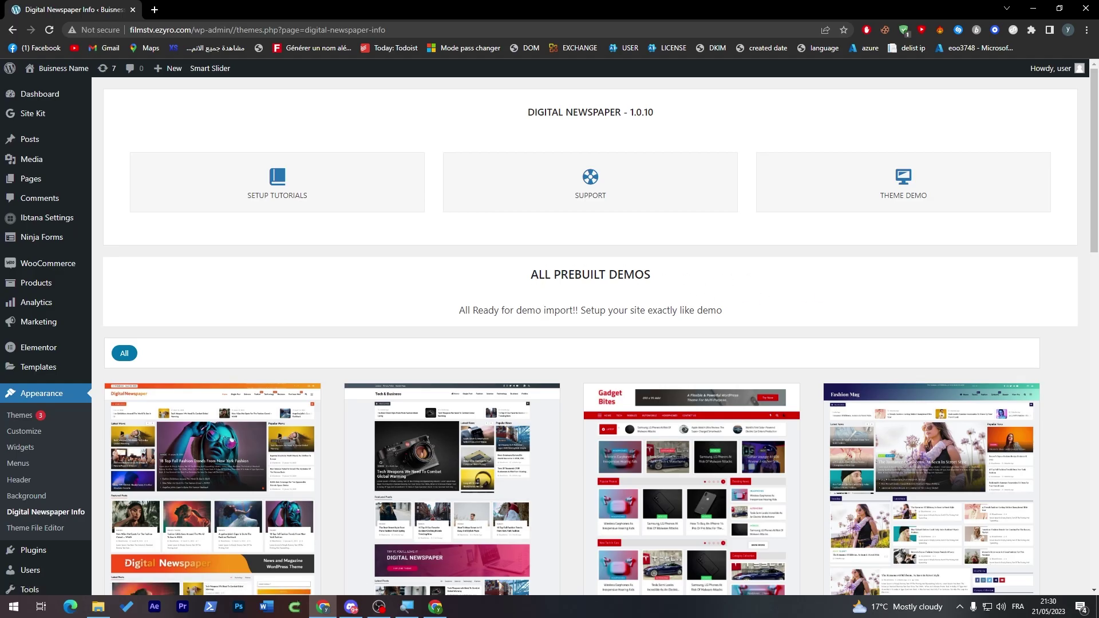
triple_click(538, 309)
triple_click(636, 312)
left_click(637, 312)
scroll(823, 313, "down", 3)
mouse_move(243, 338)
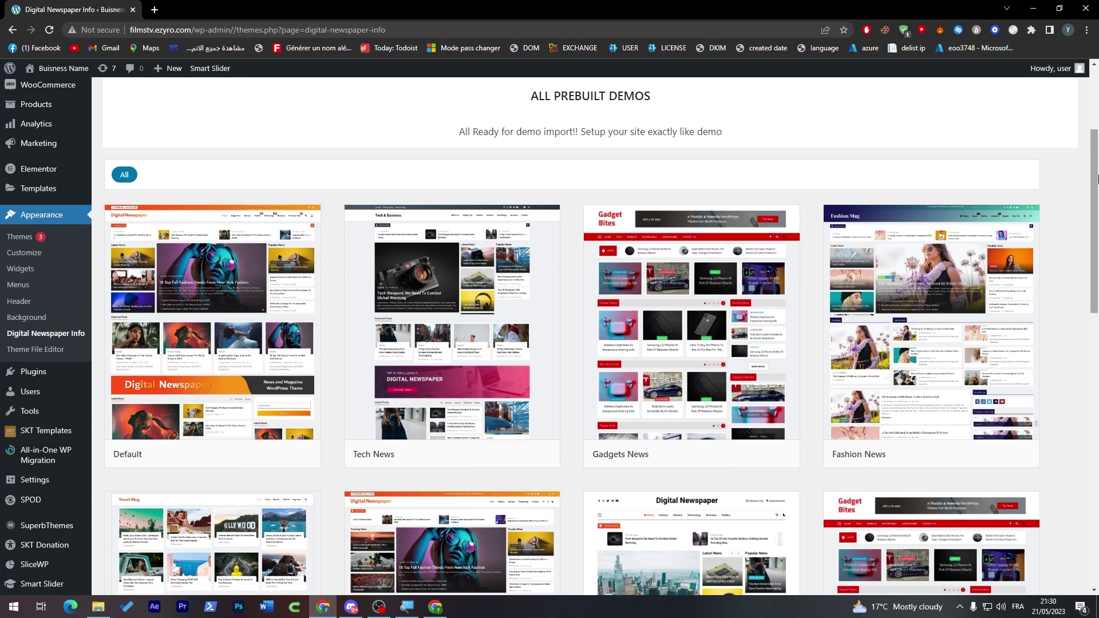
scroll(1076, 207, "down", 1)
left_click(302, 403)
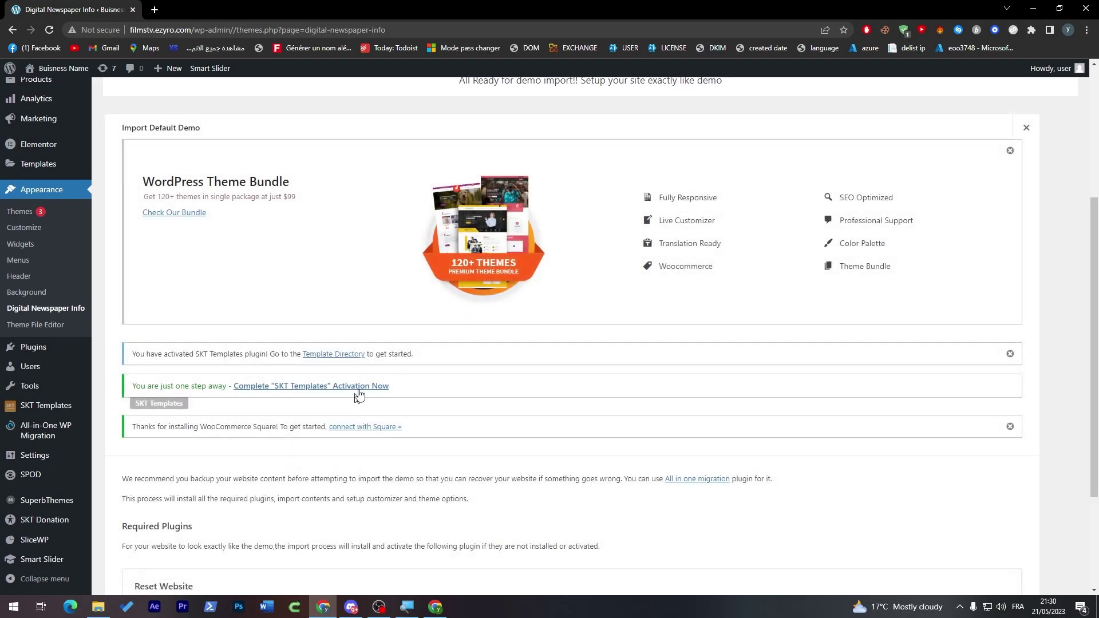
Import the Default demo with Reset Website kept checked, confirming the reset with OK.
scroll(1097, 240, "up", 4)
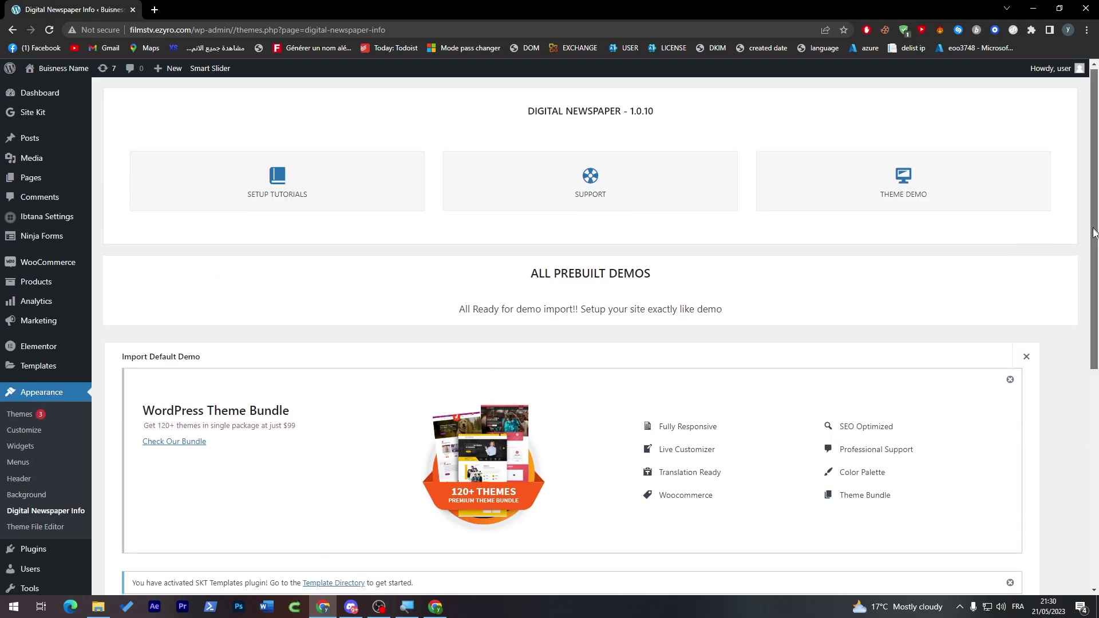
scroll(1054, 466, "down", 7)
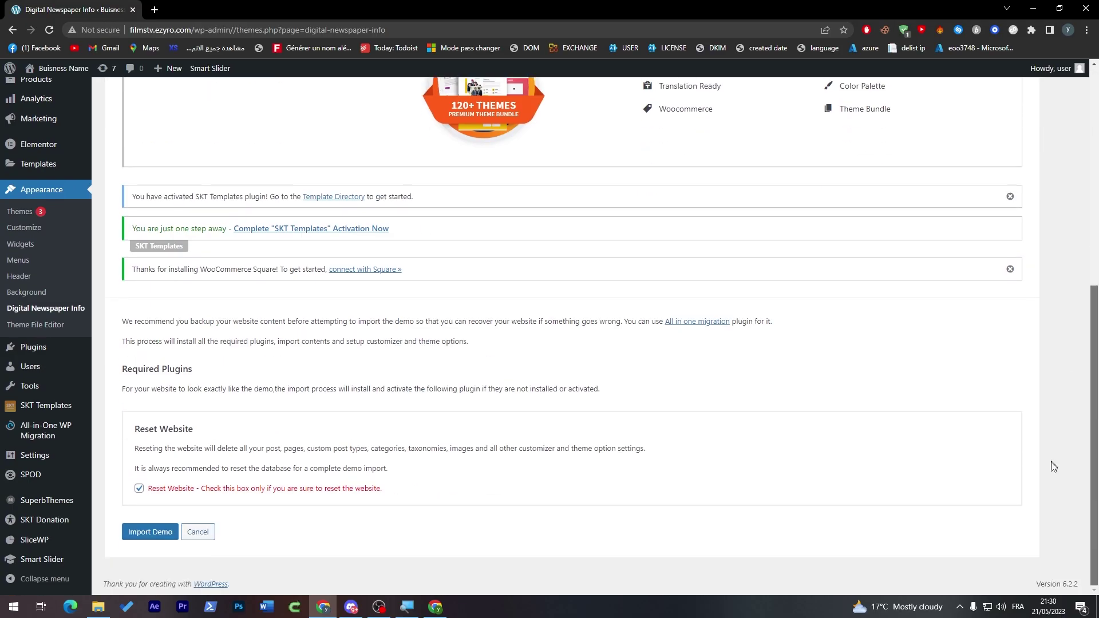
left_click(139, 534)
left_click(604, 107)
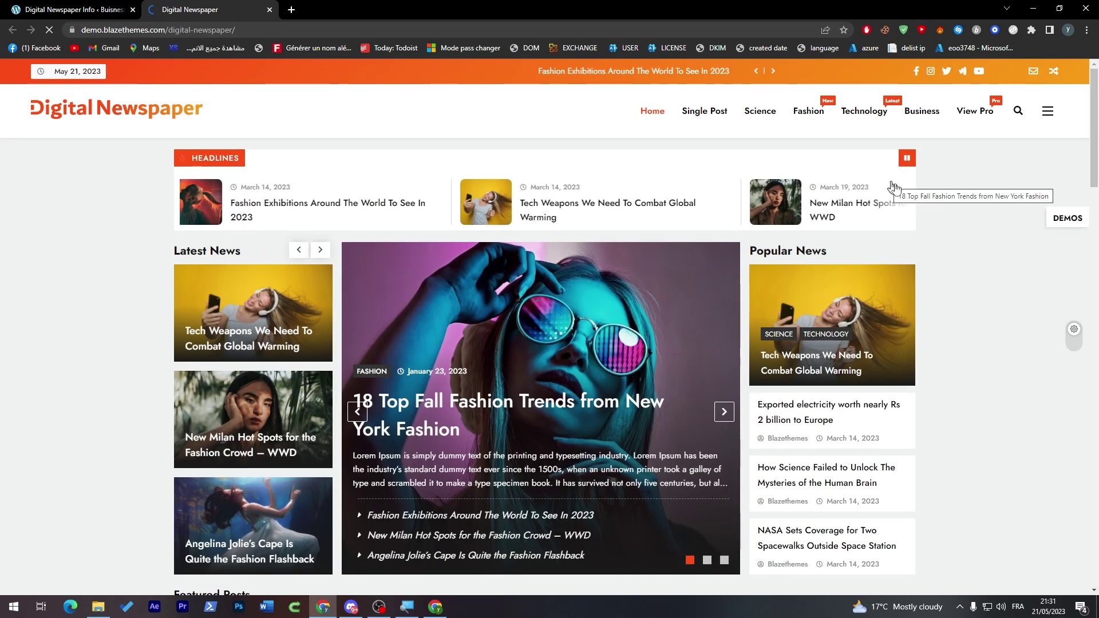
Scroll through the Digital Newspaper demo homepage, then check the Demo Import Progress tab.
scroll(1070, 286, "down", 15)
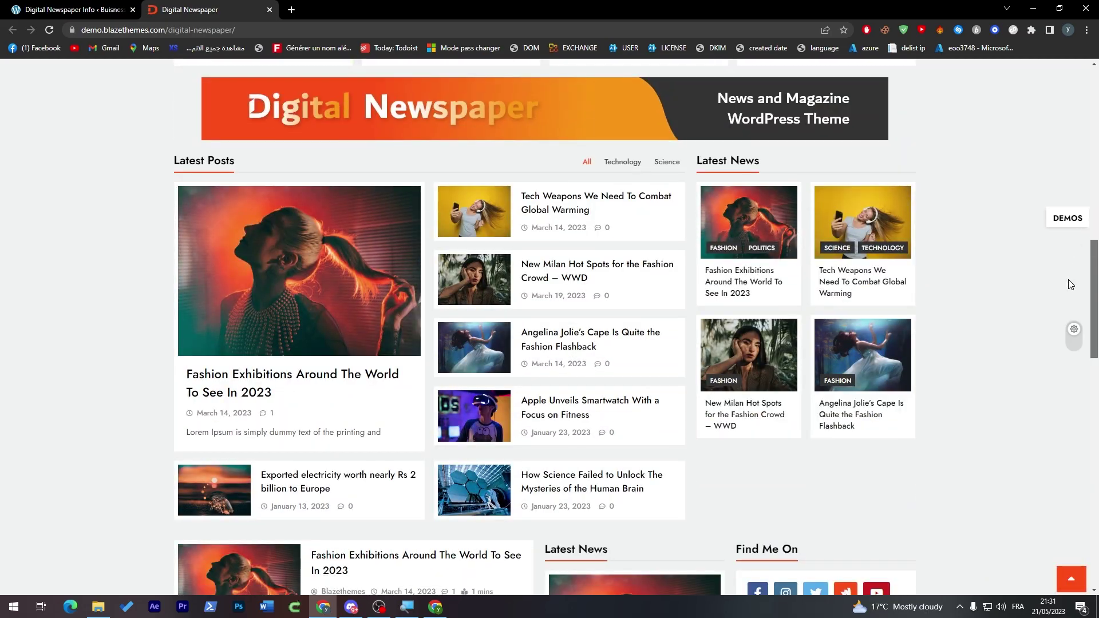
scroll(1070, 316, "down", 10)
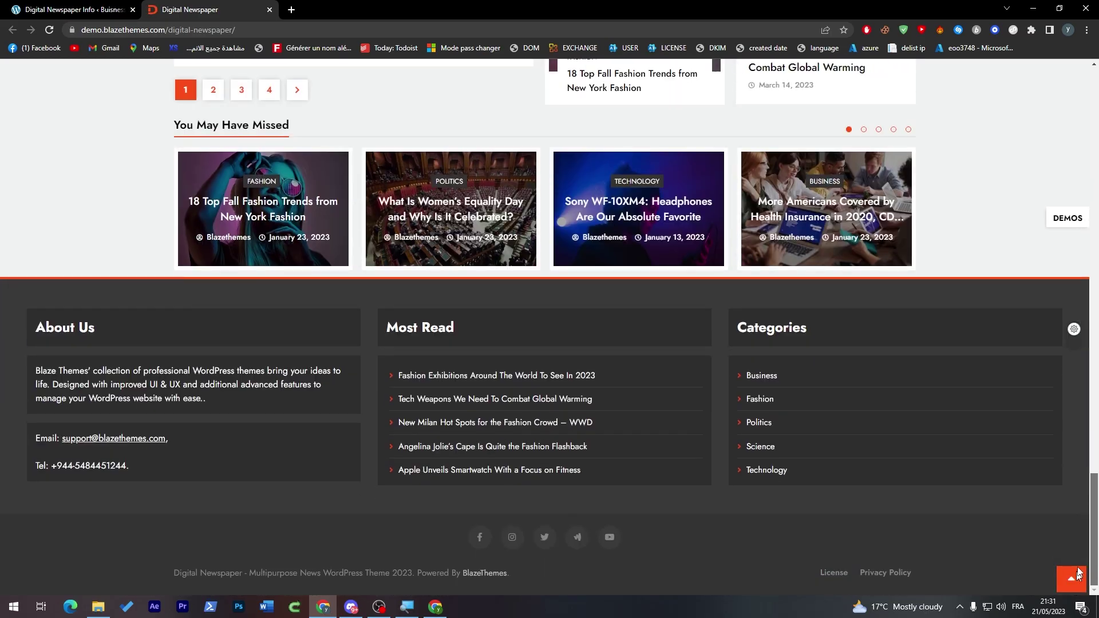
left_click_drag(1096, 475, 1096, 68)
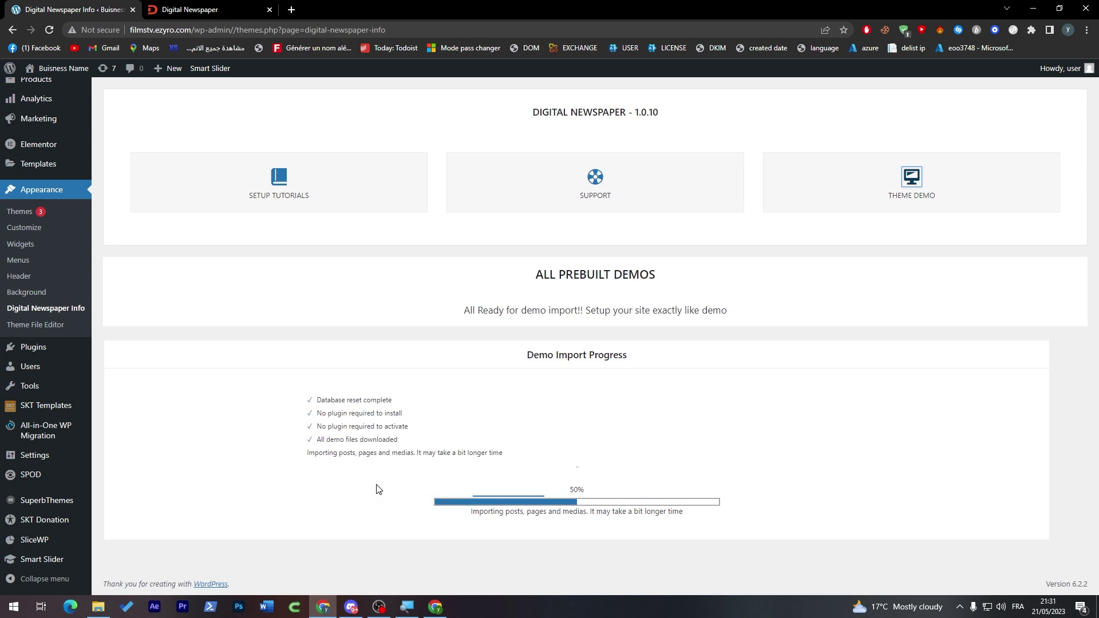
left_click(192, 9)
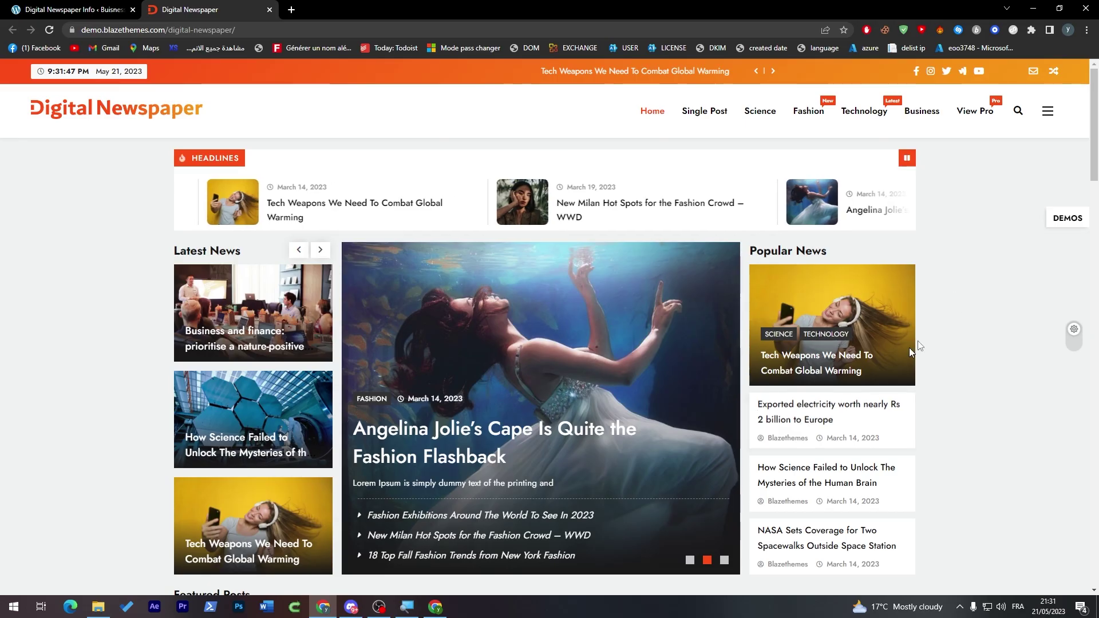
left_click(75, 9)
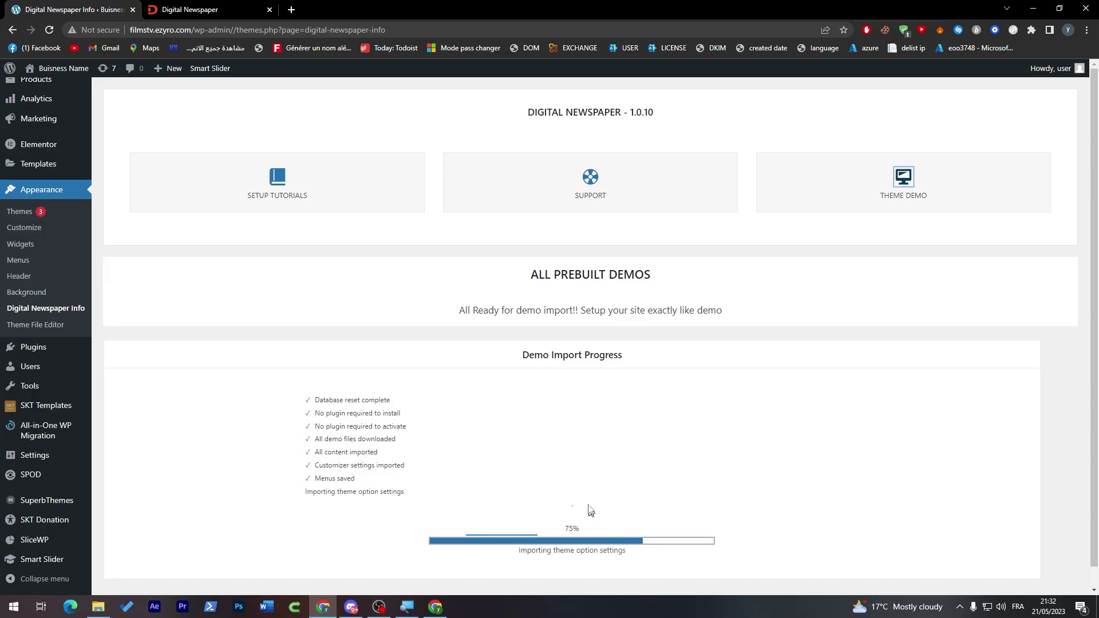
Confirm the demo import succeeded at 100% and bring up the site name's Visit Site menu.
scroll(928, 383, "down", 3)
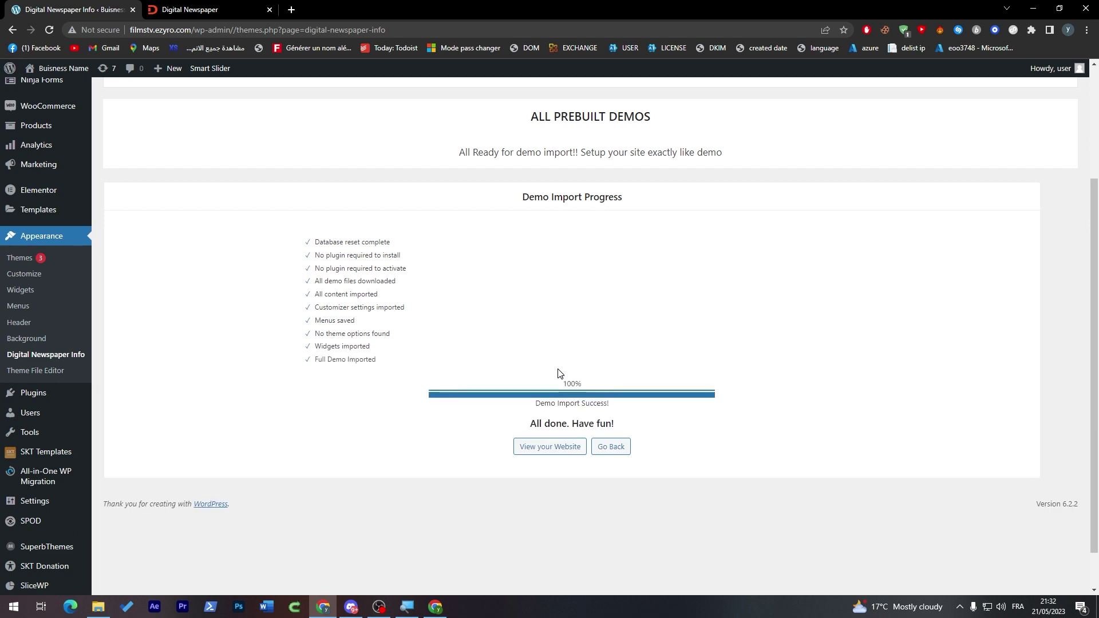
mouse_move(50, 77)
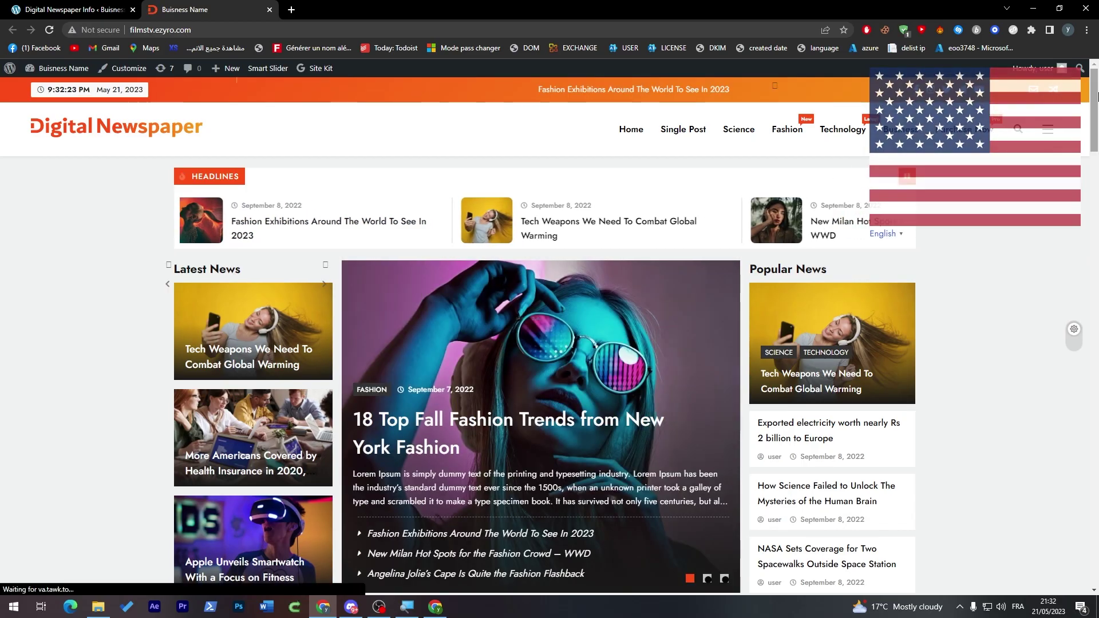
Scroll the live homepage and choose the Arabic flag in the GTranslate language switcher.
scroll(1078, 117, "down", 15)
scroll(982, 119, "up", 13)
left_click(981, 118)
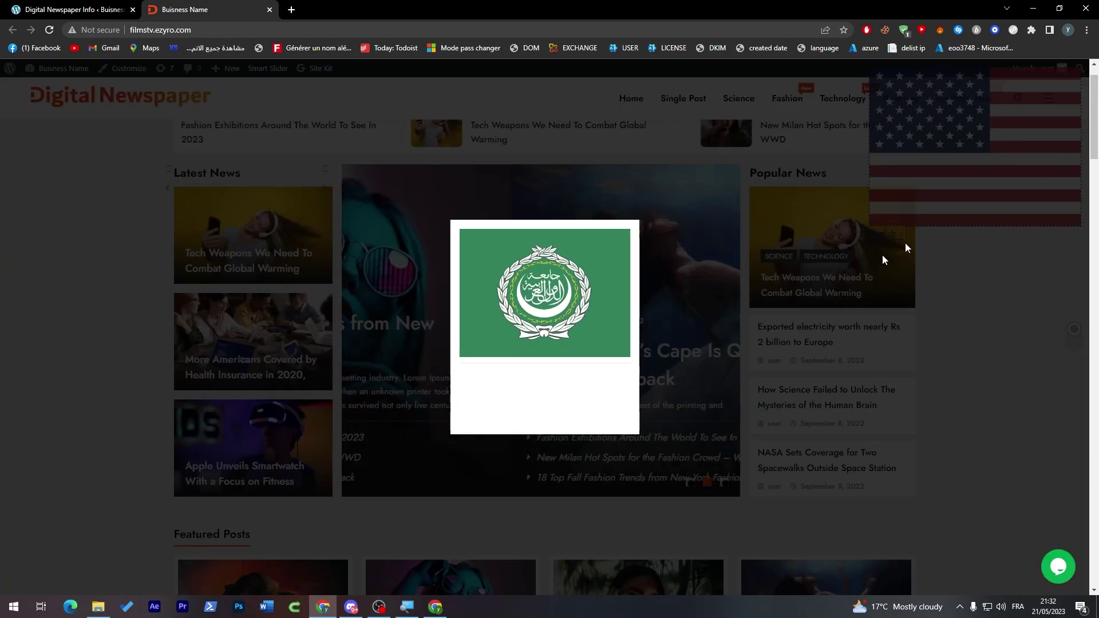
left_click_drag(542, 297, 648, 311)
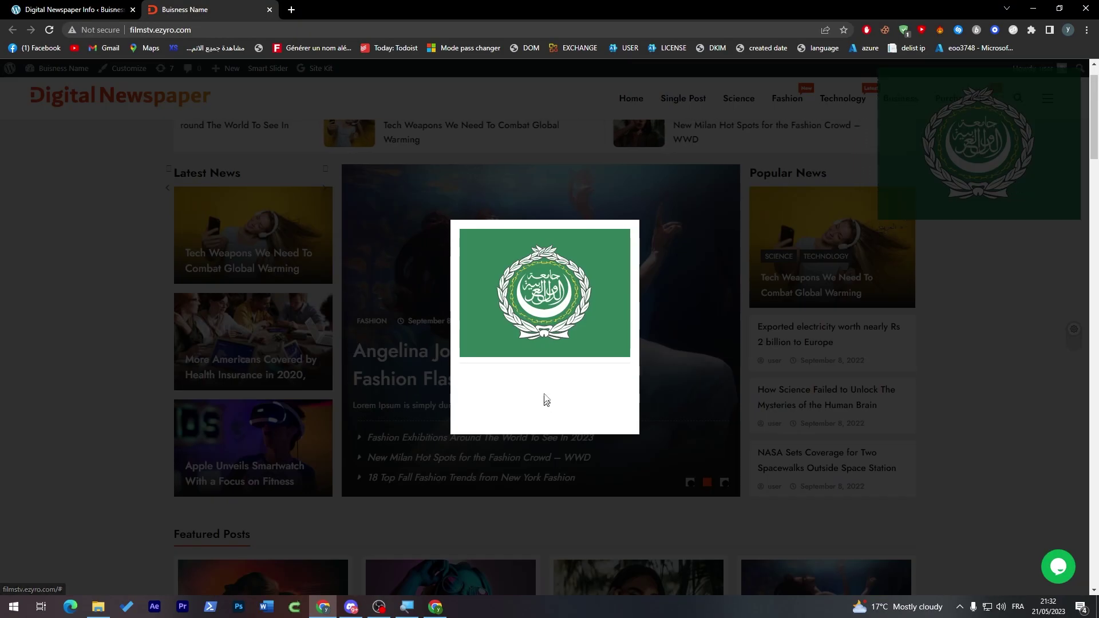
Close the flag popup and delete the oversized flag image element in DevTools.
left_click(545, 399)
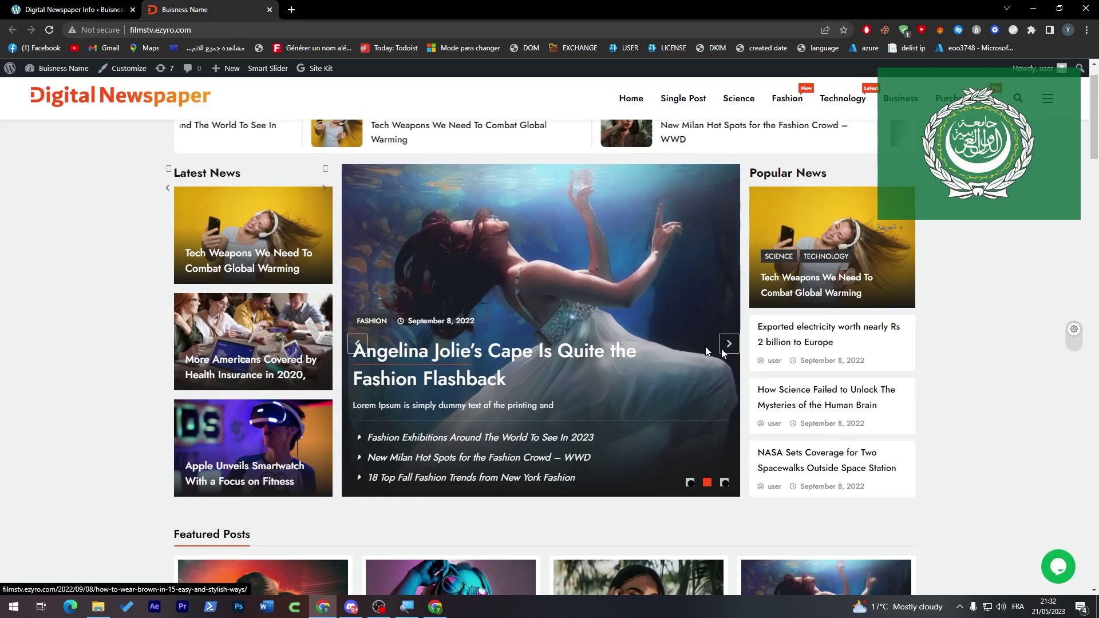
scroll(973, 229, "down", 4)
scroll(974, 229, "up", 6)
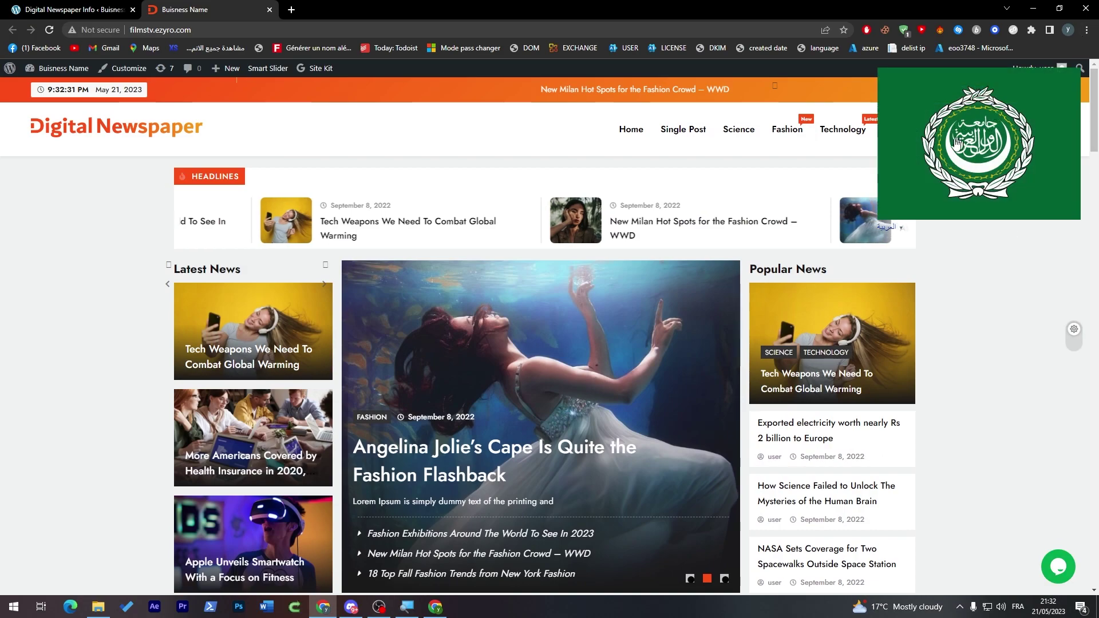
key("F12")
left_click(792, 67)
left_click(569, 228)
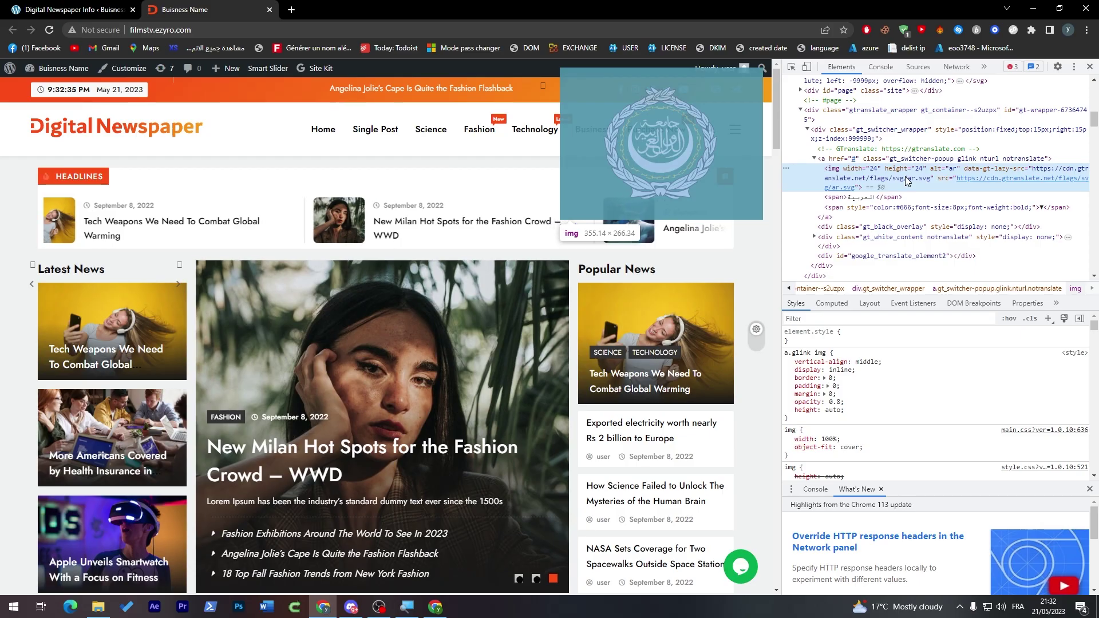
key("Delete")
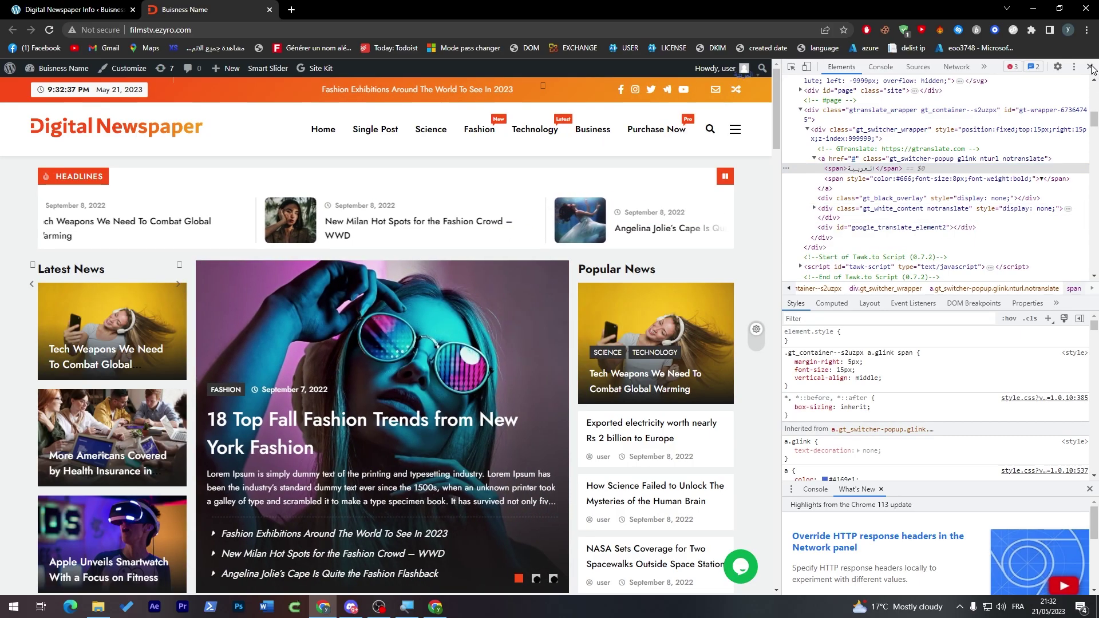
Close DevTools, recheck the language popup, and return to the admin dashboard tab.
left_click(1089, 67)
left_click(944, 142)
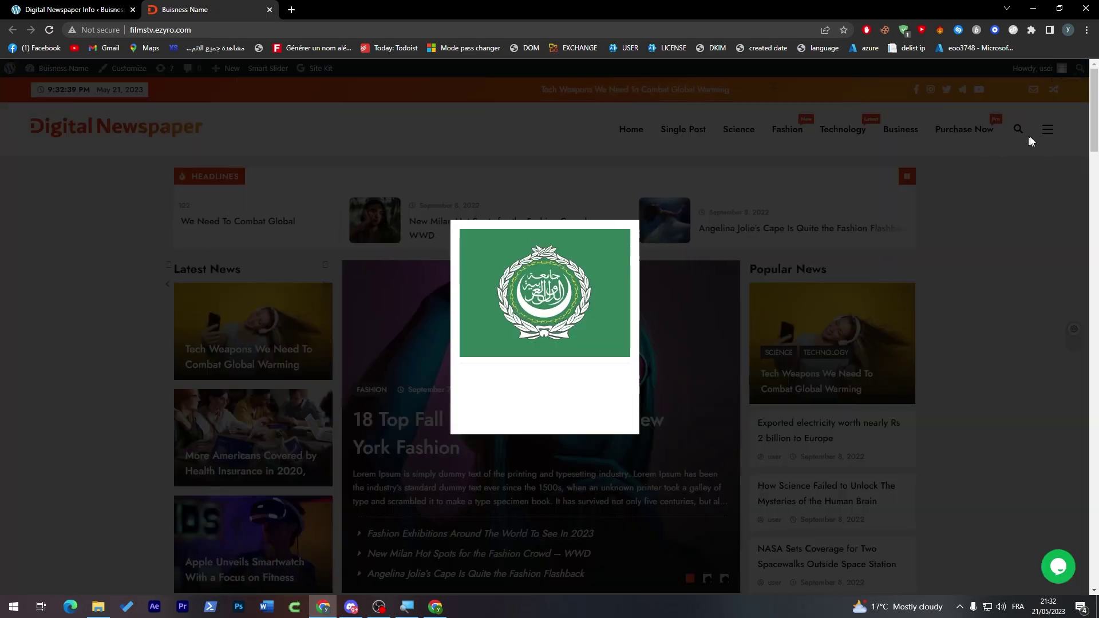
left_click(944, 142)
left_click(73, 9)
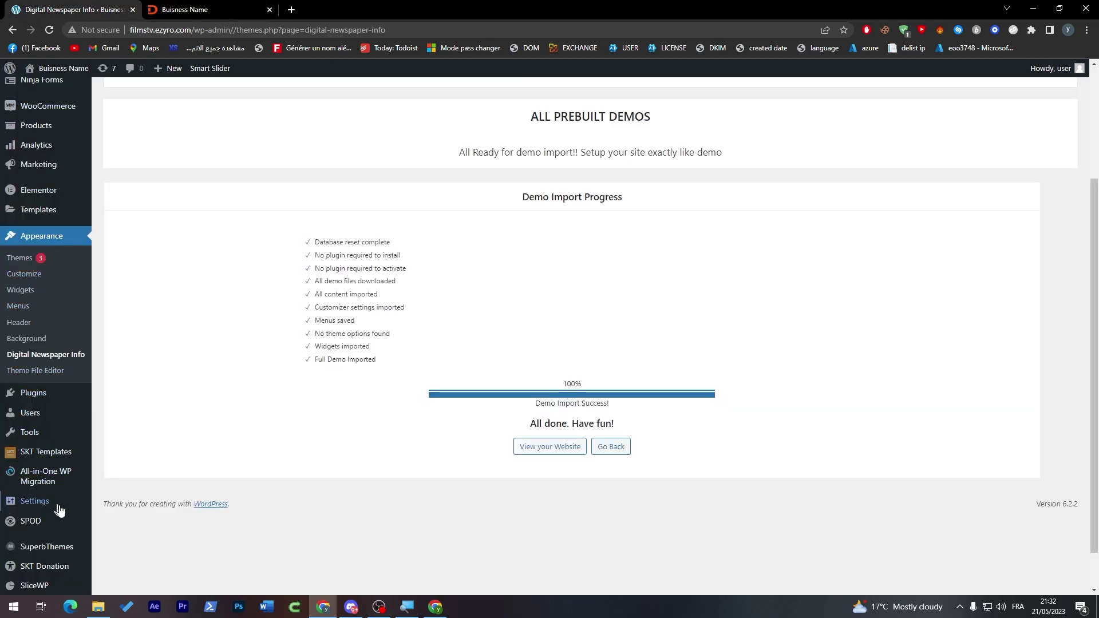
Deactivate GTranslate from Installed Plugins and switch to the site tab to check.
mouse_move(60, 573)
left_click(46, 397)
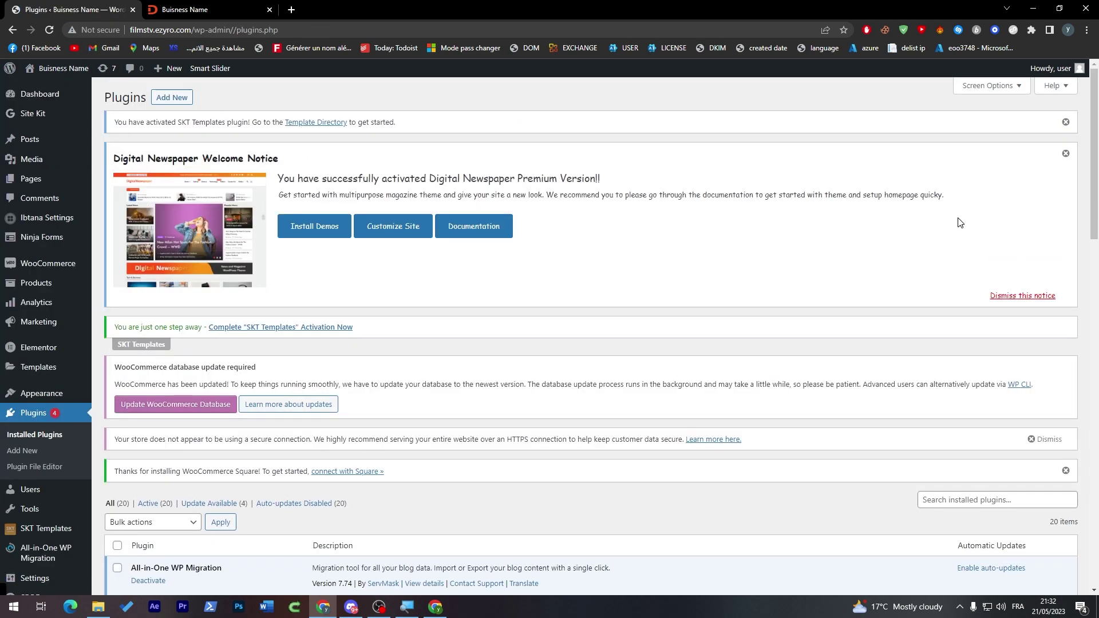
scroll(1063, 265, "down", 15)
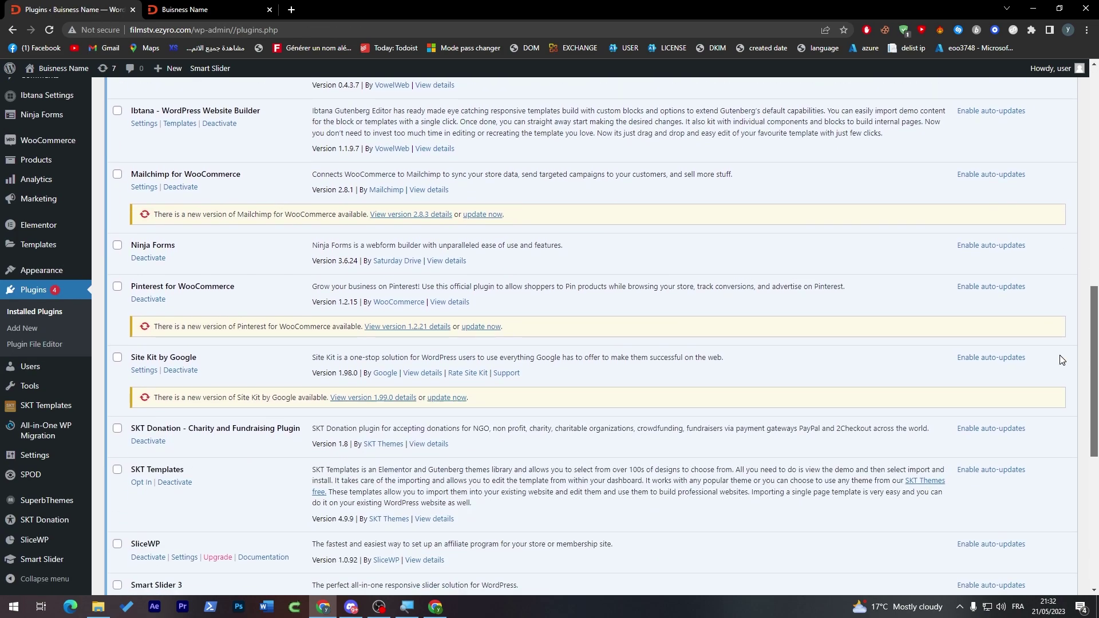
scroll(1063, 360, "down", 7)
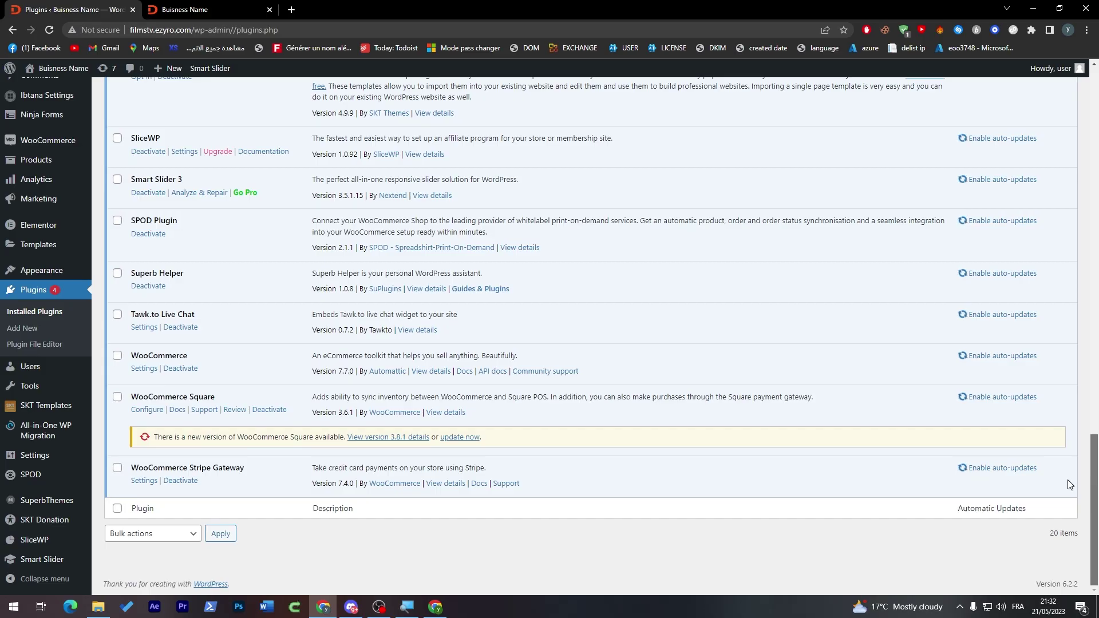
scroll(1068, 485, "up", 6)
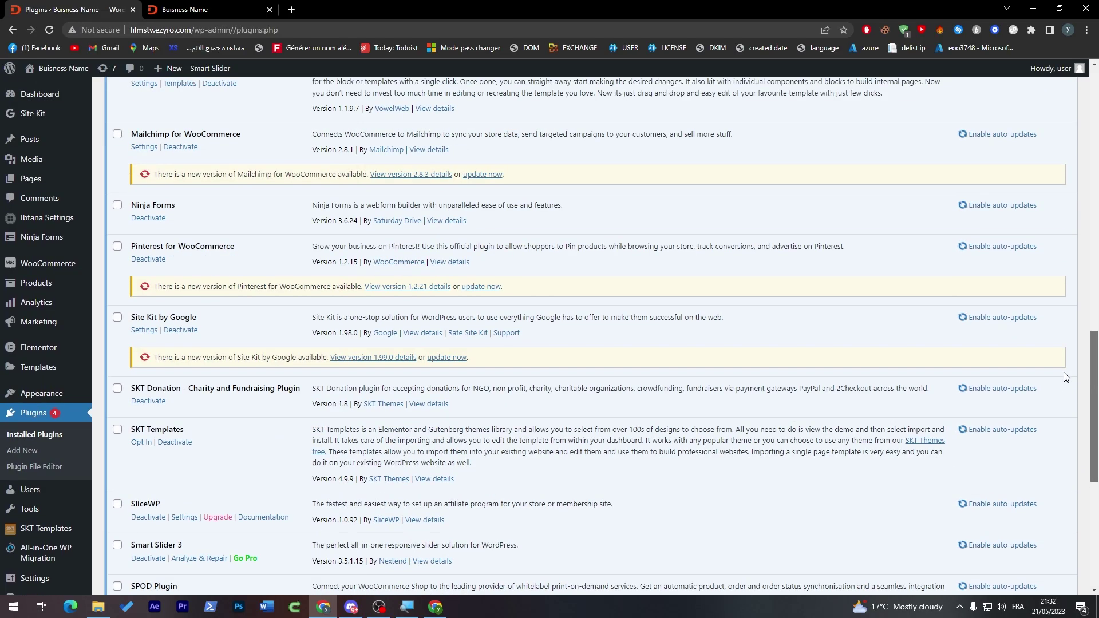
scroll(1066, 377, "up", 2)
scroll(1058, 348, "up", 3)
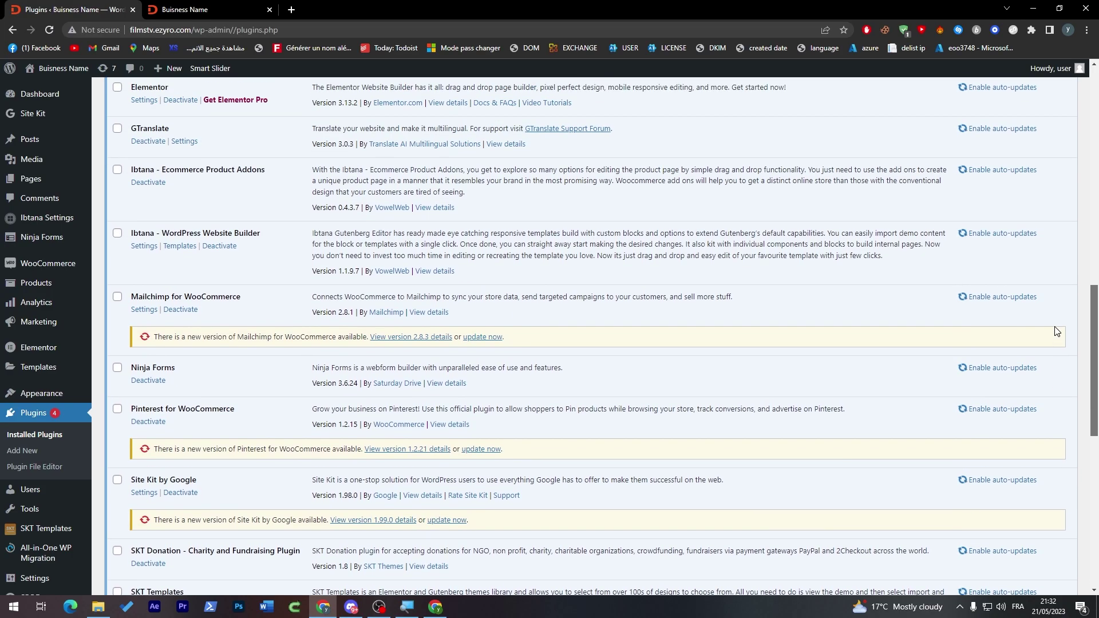
left_click(144, 245)
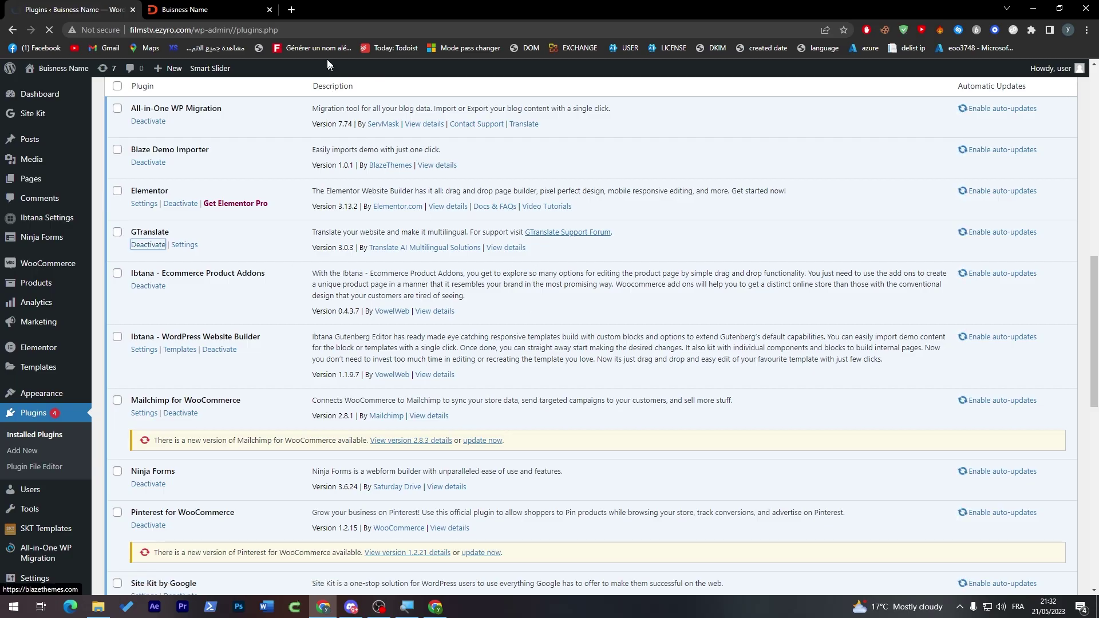
key("ctrl+Tab")
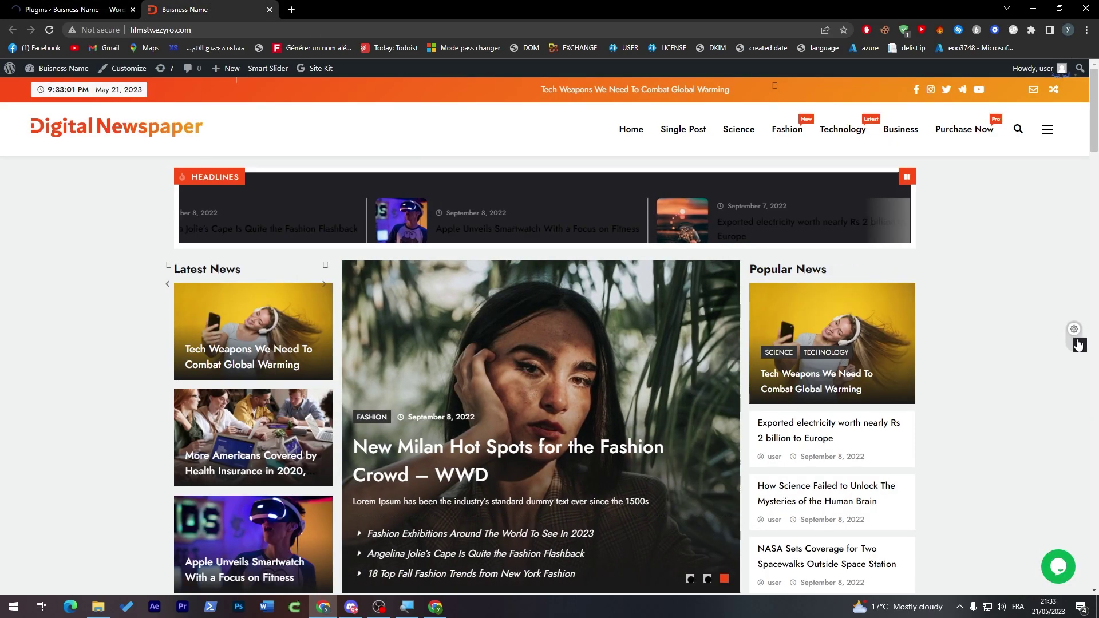
Toggle the Digital Newspaper homepage into dark mode, then launch the Customizer from the admin bar.
left_click(1069, 340)
scroll(1095, 140, "down", 1)
scroll(1095, 140, "down", 10)
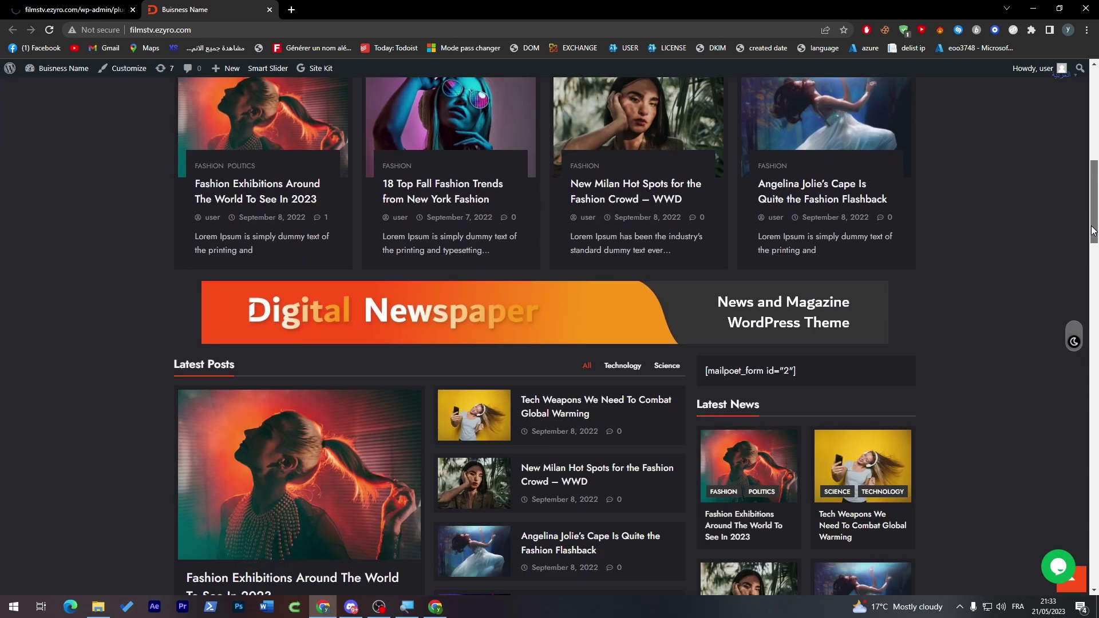
scroll(1095, 281, "up", 2)
left_click(1074, 342)
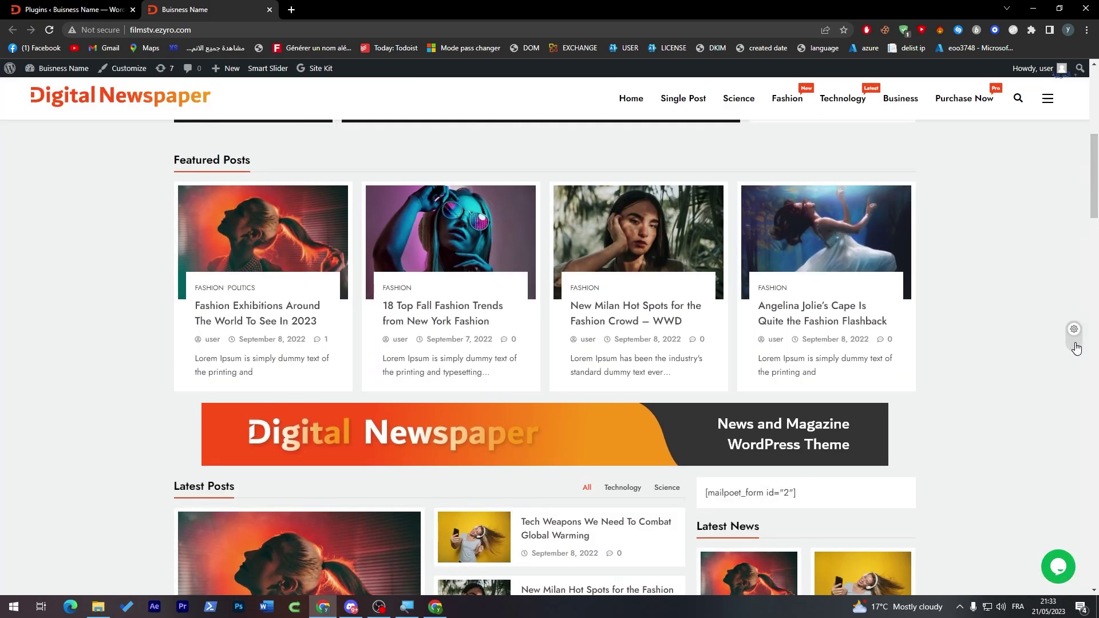
left_click(1072, 338)
scroll(1017, 269, "up", 2)
scroll(1097, 169, "up", 7)
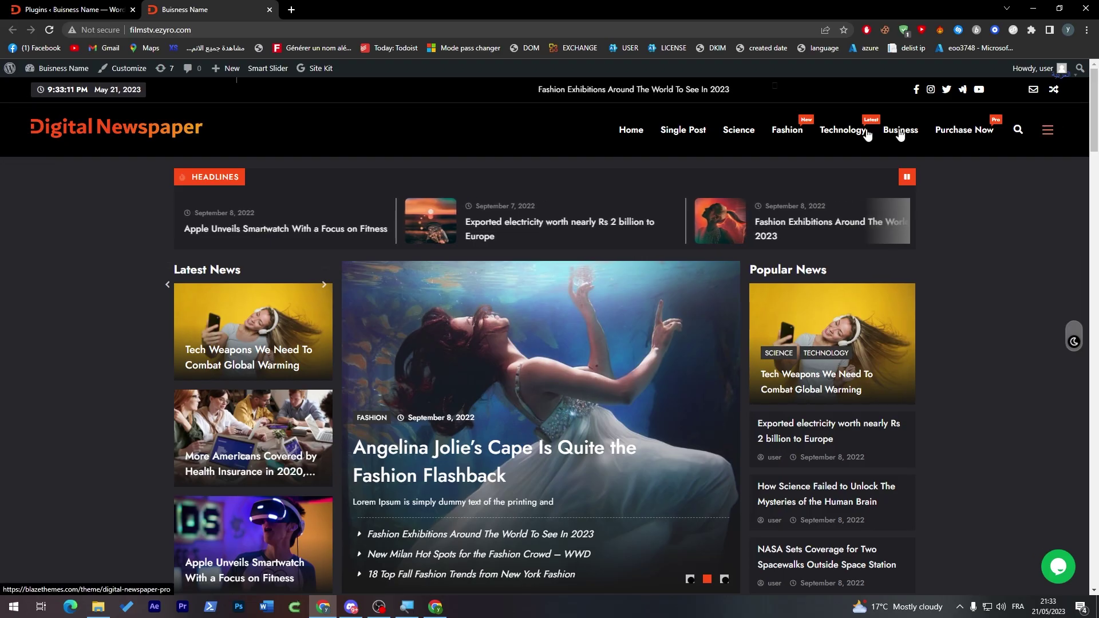
left_click(115, 75)
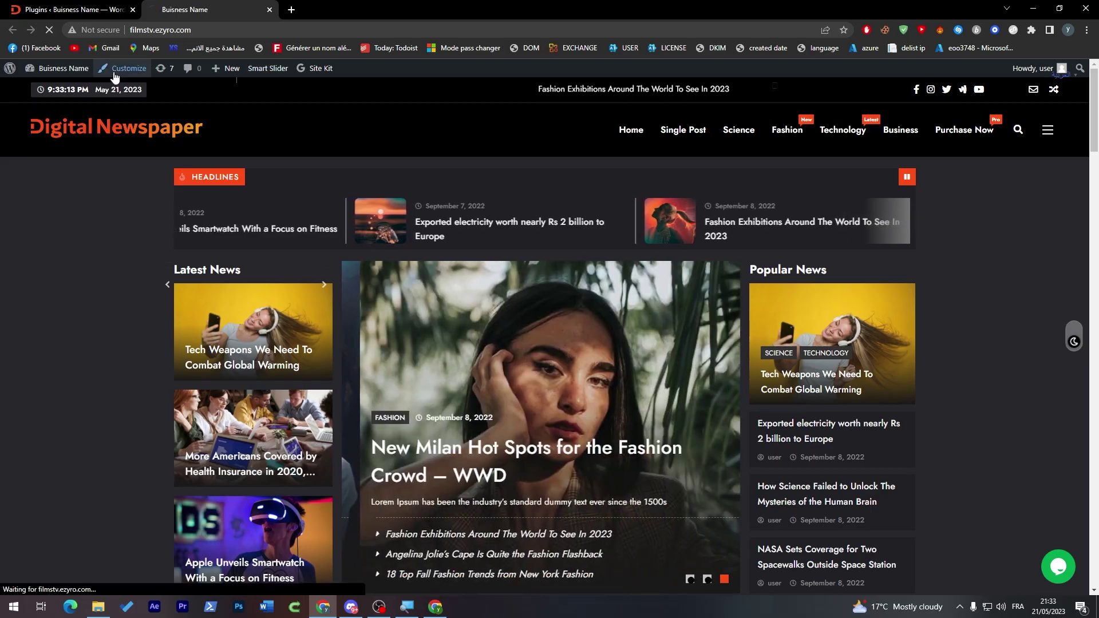
Reload the tab with the database connection error until the Customizer shows the dark-mode site preview.
left_click(53, 5)
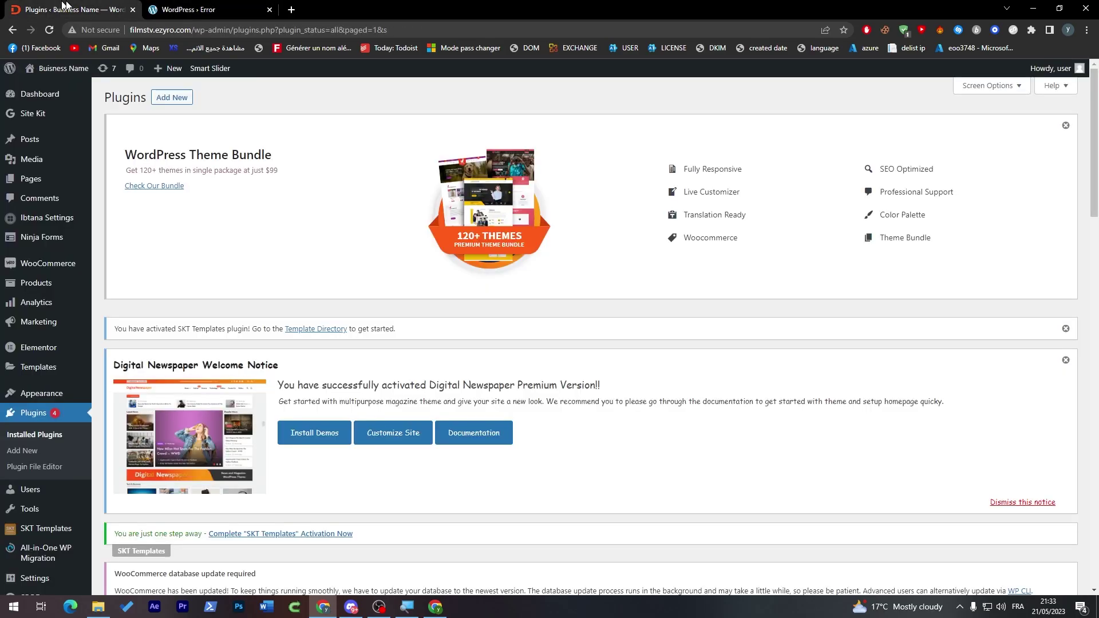
left_click(193, 9)
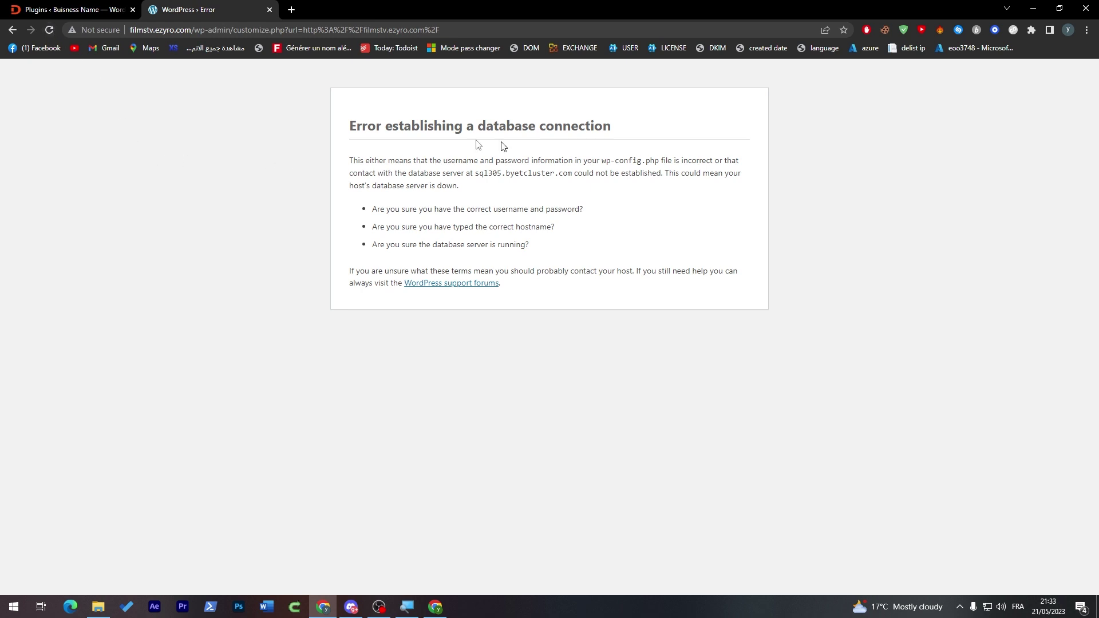
left_click(48, 30)
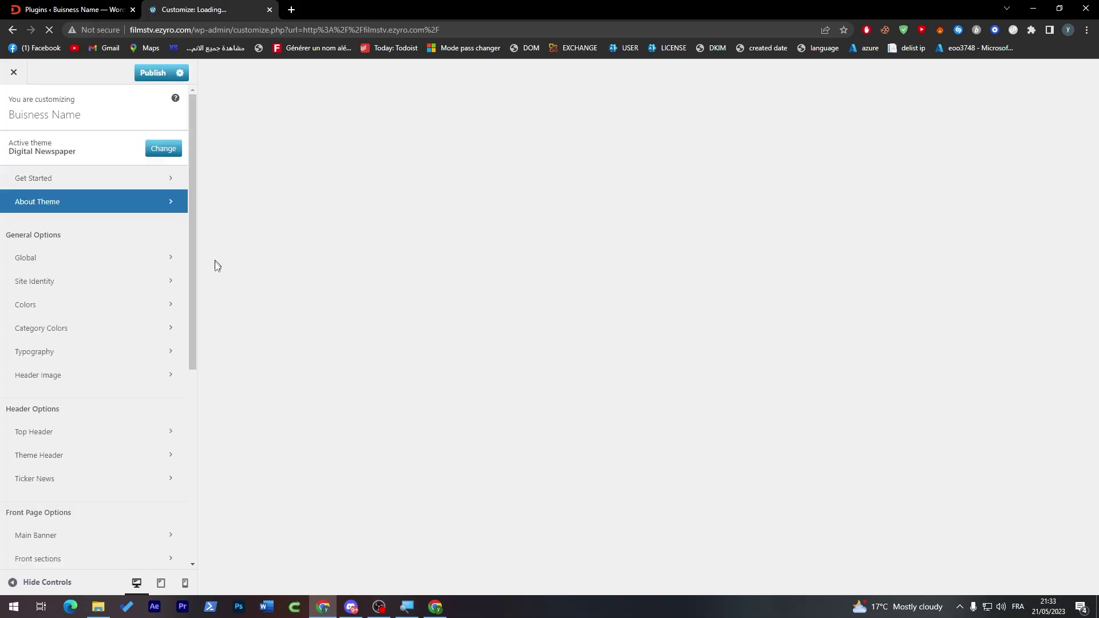
left_click_drag(194, 244, 192, 160)
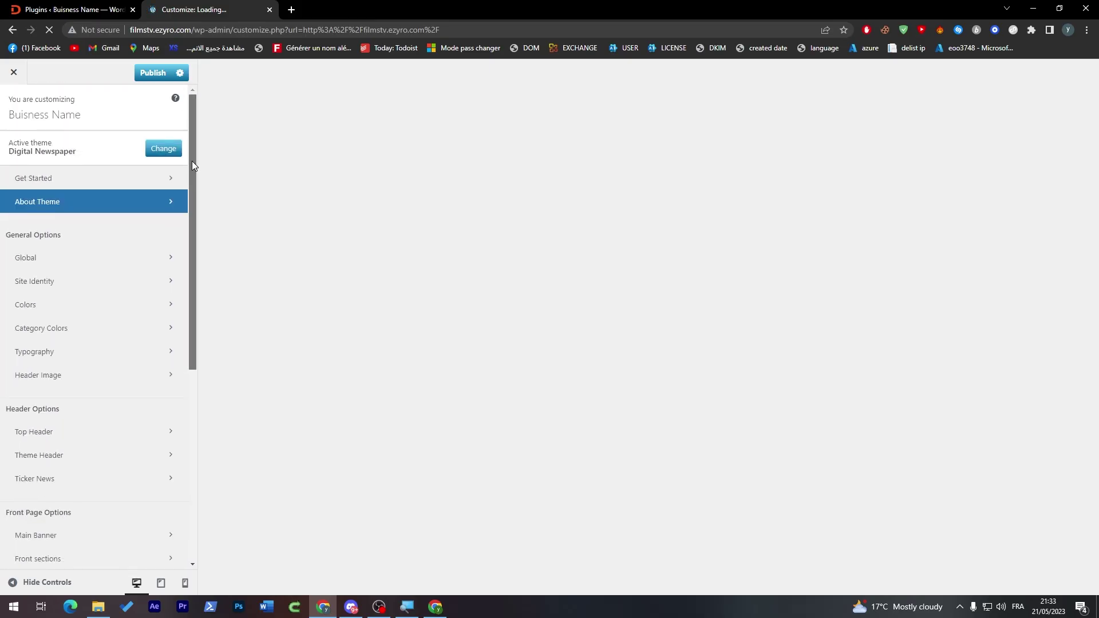
scroll(185, 292, "down", 1)
scroll(184, 292, "down", 4)
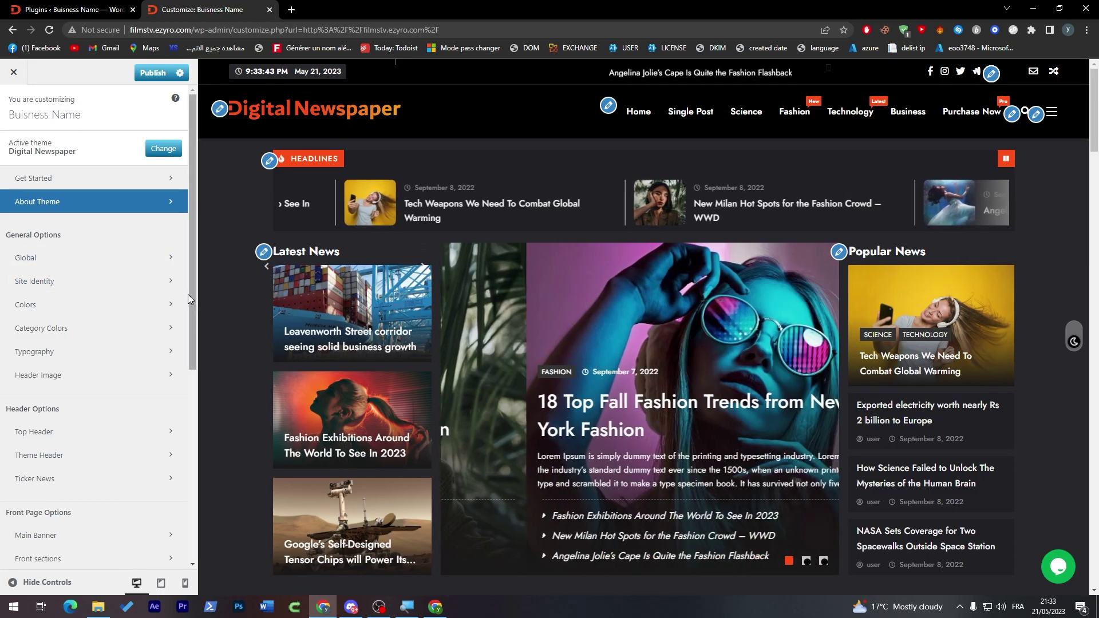
Upload clickup-logo-text from the computer as the site logo, skipping the crop.
left_click(69, 281)
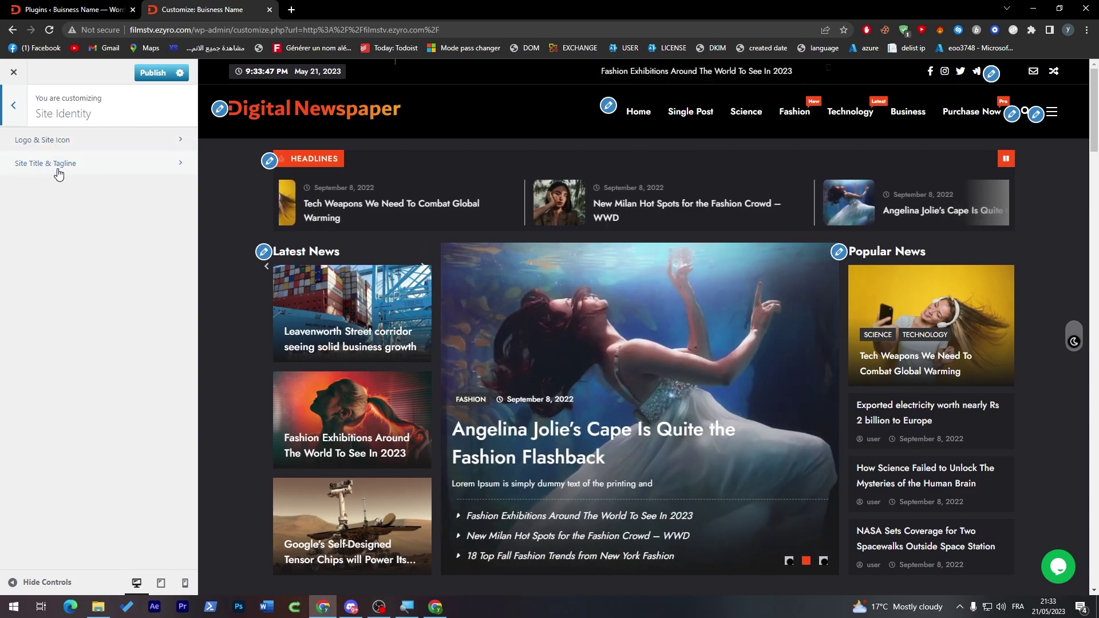
left_click(59, 145)
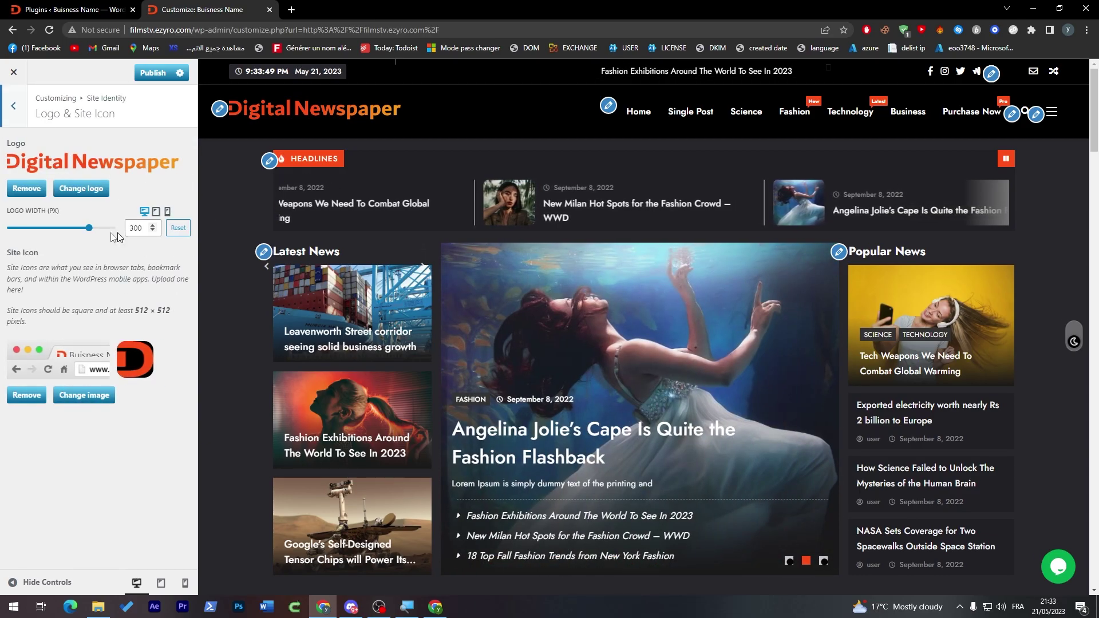
left_click(81, 188)
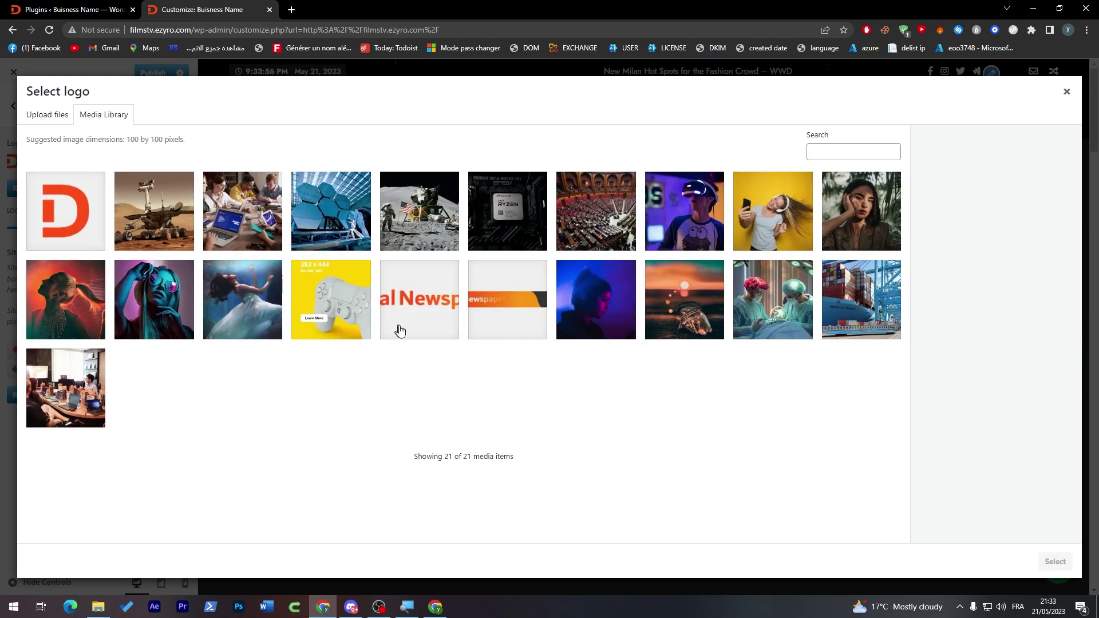
left_click(52, 114)
left_click(540, 314)
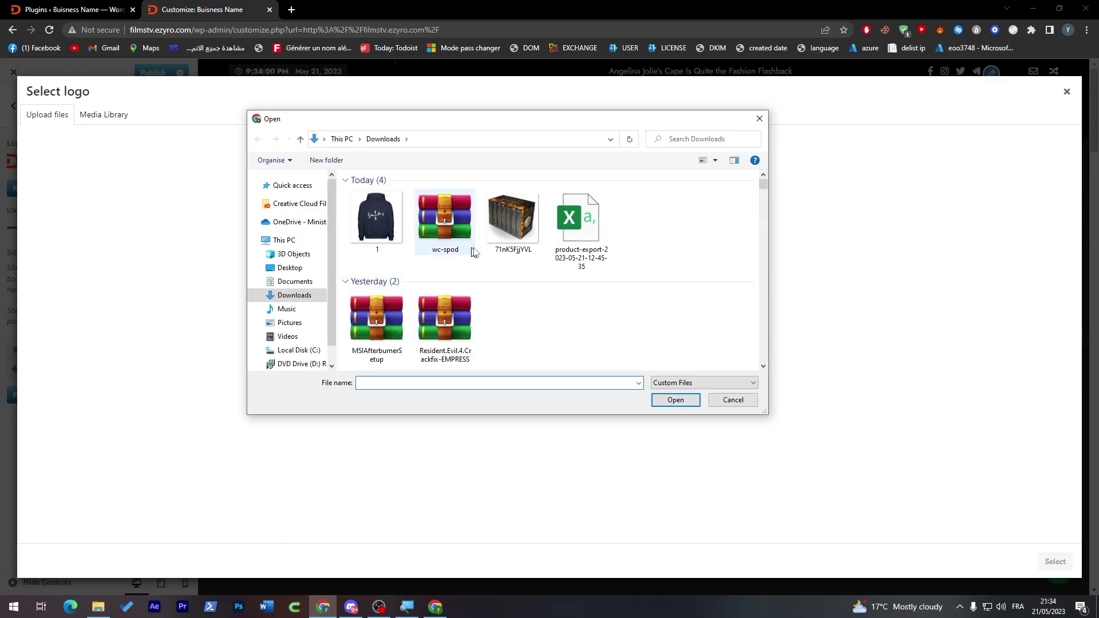
left_click_drag(765, 186, 765, 225)
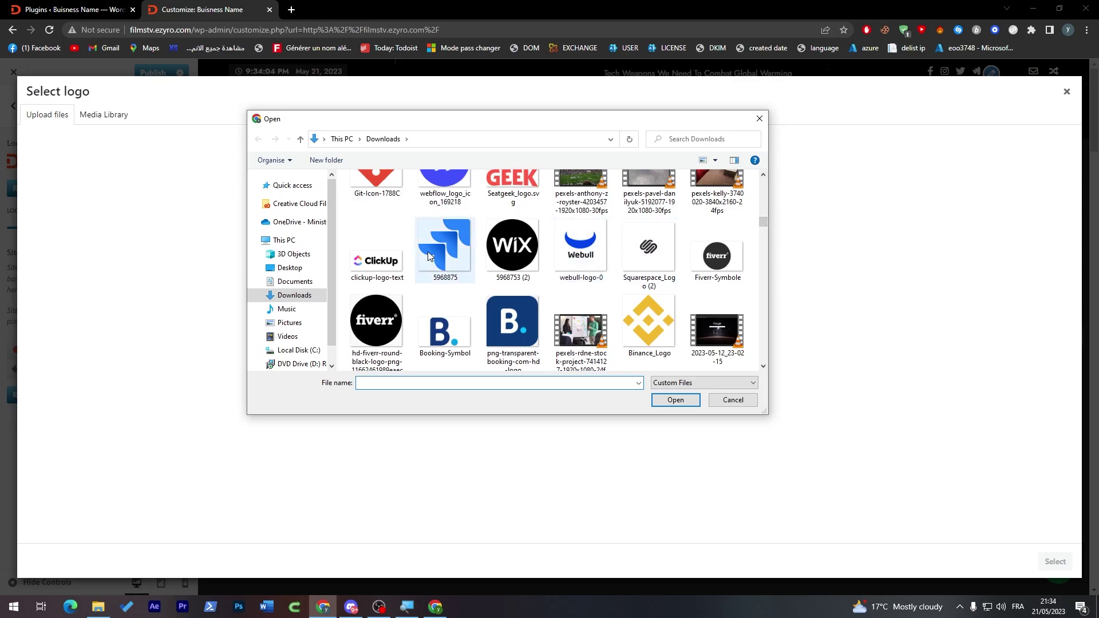
double_click(388, 255)
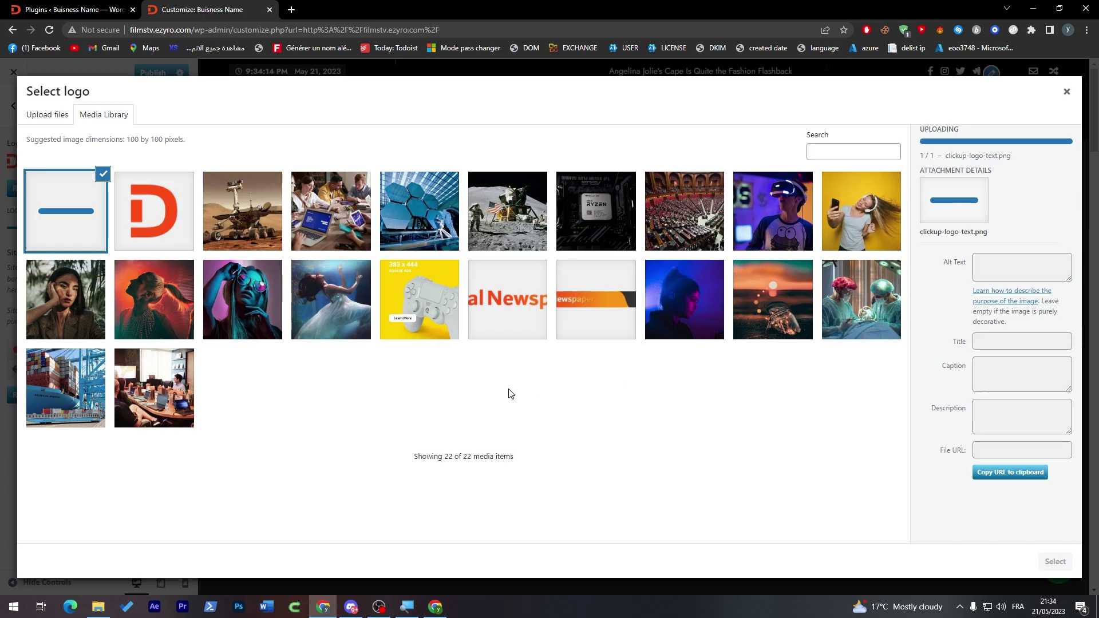
left_click(1065, 561)
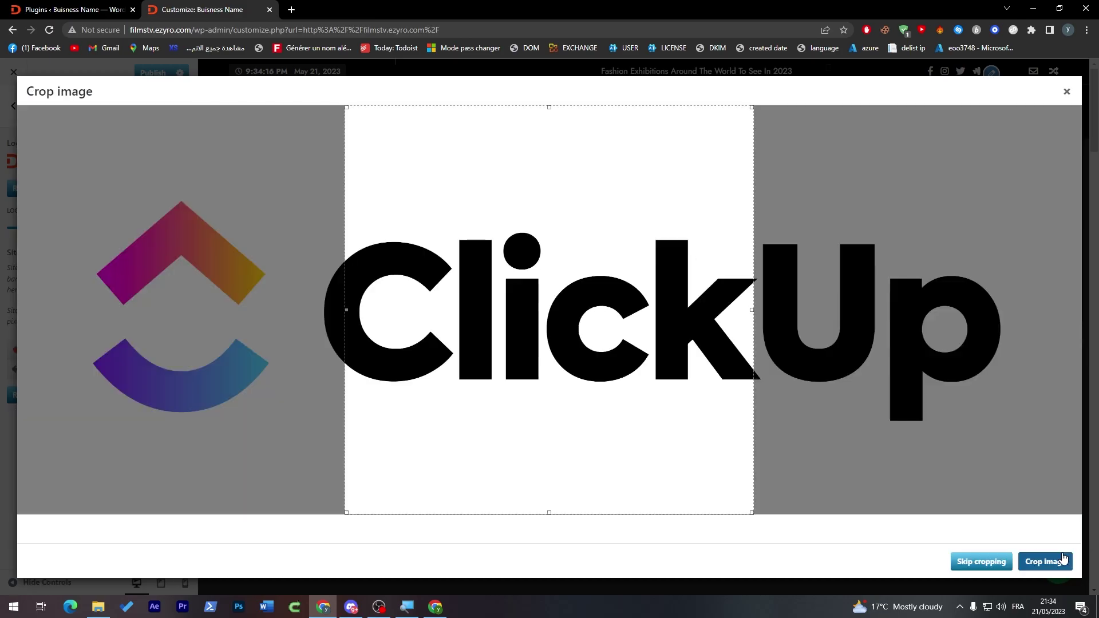
left_click(978, 562)
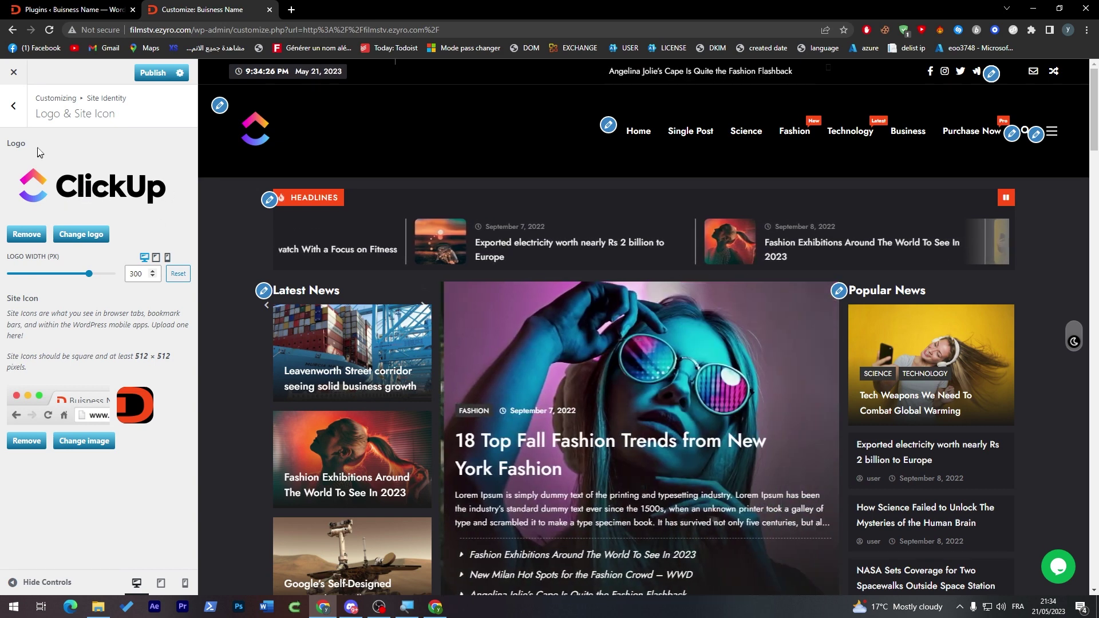
Look at the Site Title & Tagline settings, then go back to the main Customizer menu.
left_click(13, 105)
left_click(45, 163)
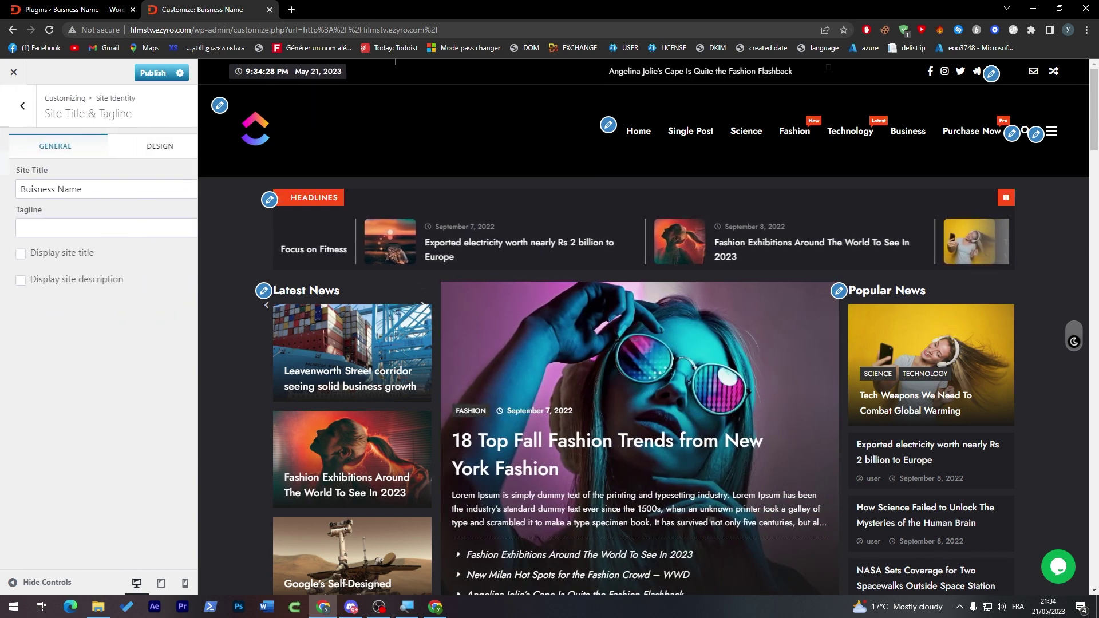
left_click(14, 105)
left_click(15, 110)
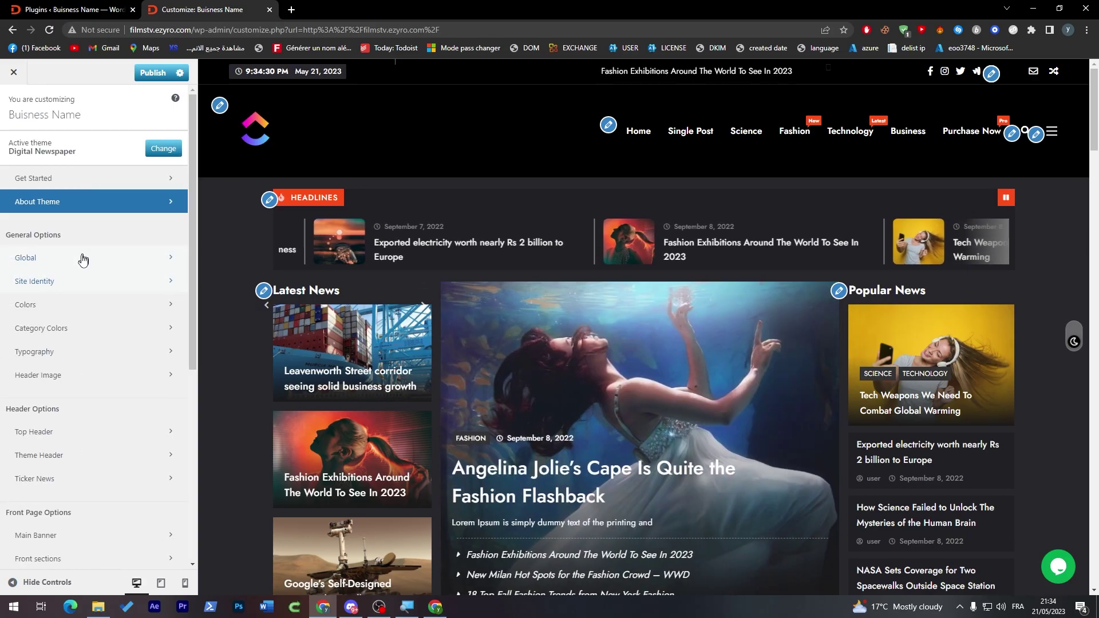
Set the Color 2 theme preset to white (#FFFFFF) in the Colors panel.
left_click(121, 307)
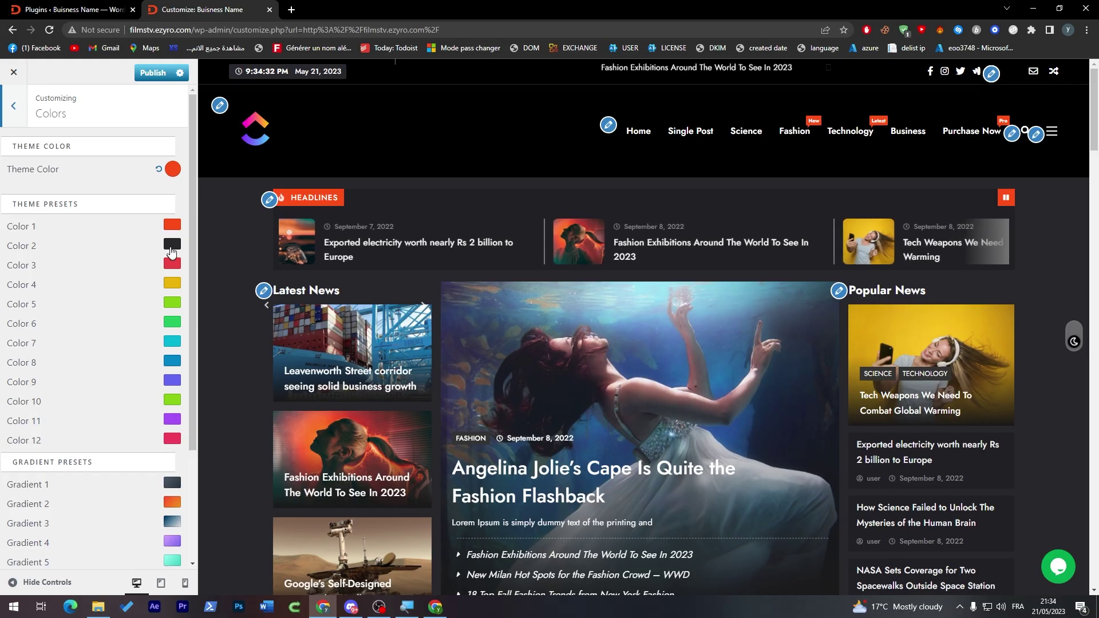
left_click(172, 244)
left_click(110, 297)
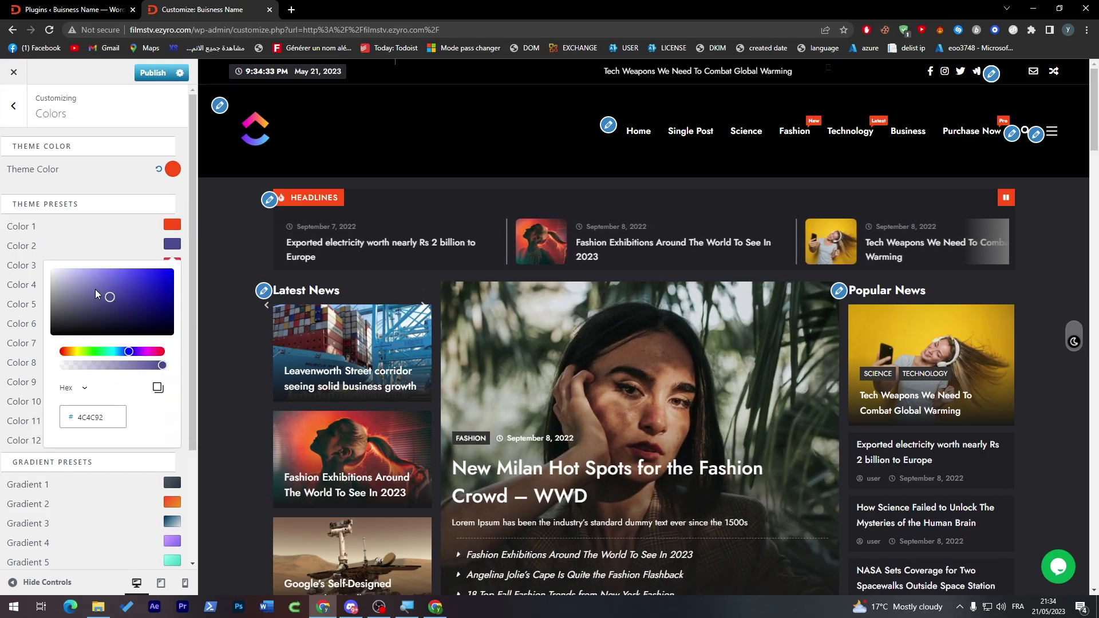
left_click(54, 270)
left_click(188, 231)
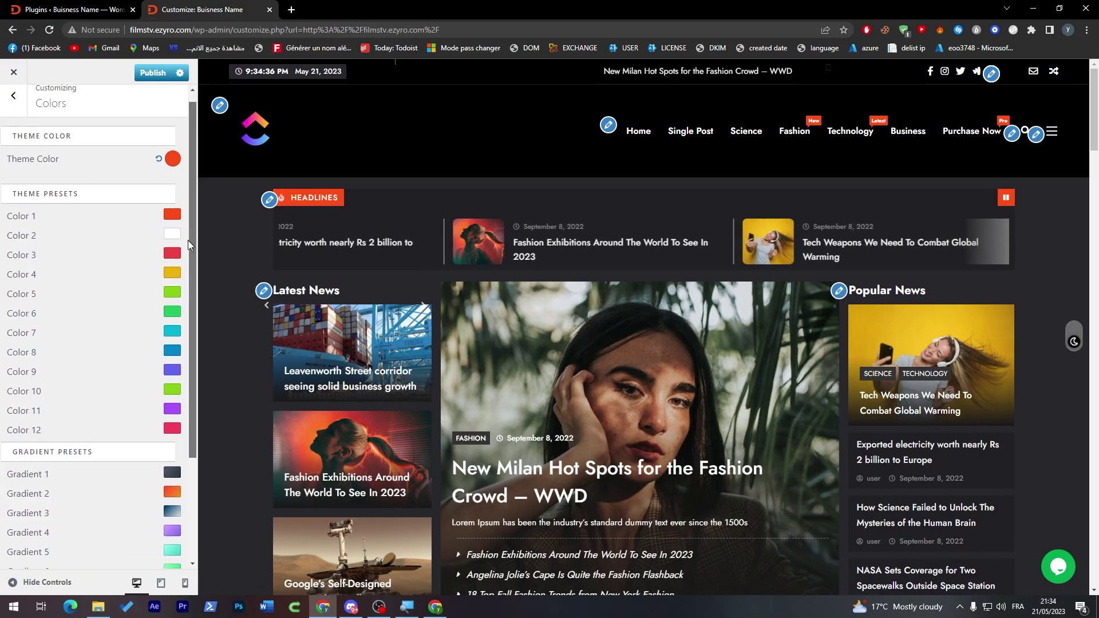
scroll(185, 288, "down", 3)
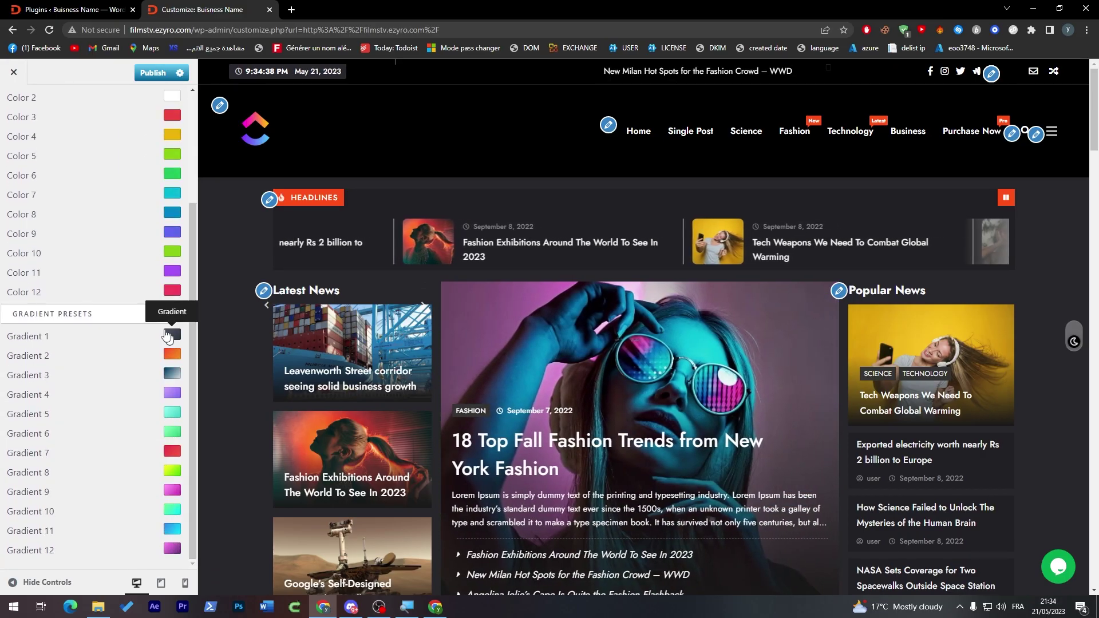
Cancel leaving the Customizer and open the Latest News section settings.
left_click(15, 73)
left_click(649, 104)
left_click(125, 6)
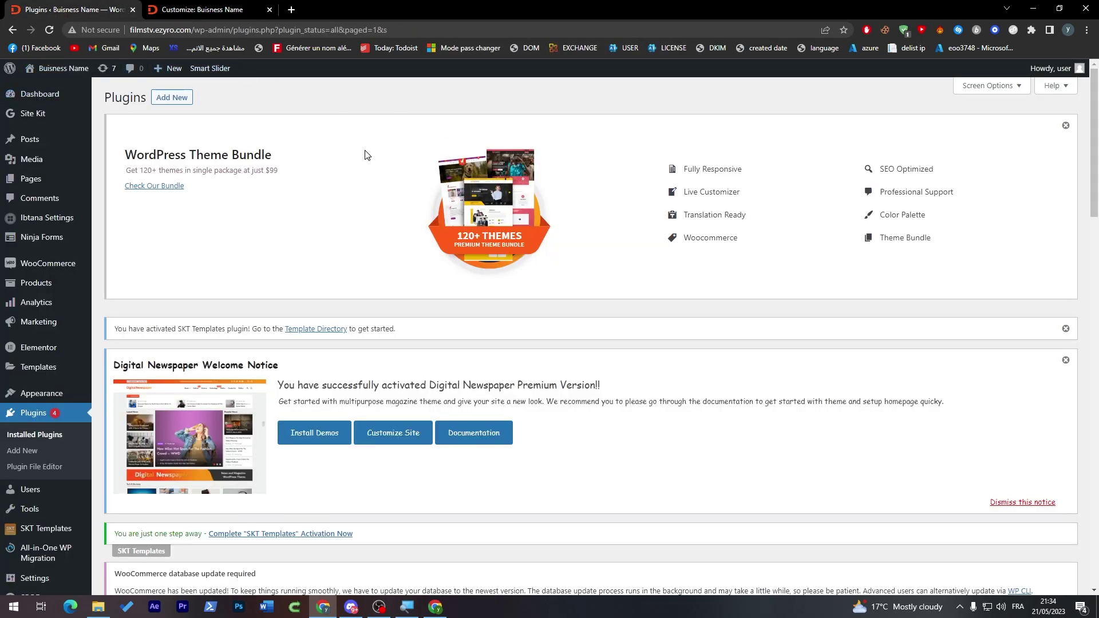
left_click(235, 4)
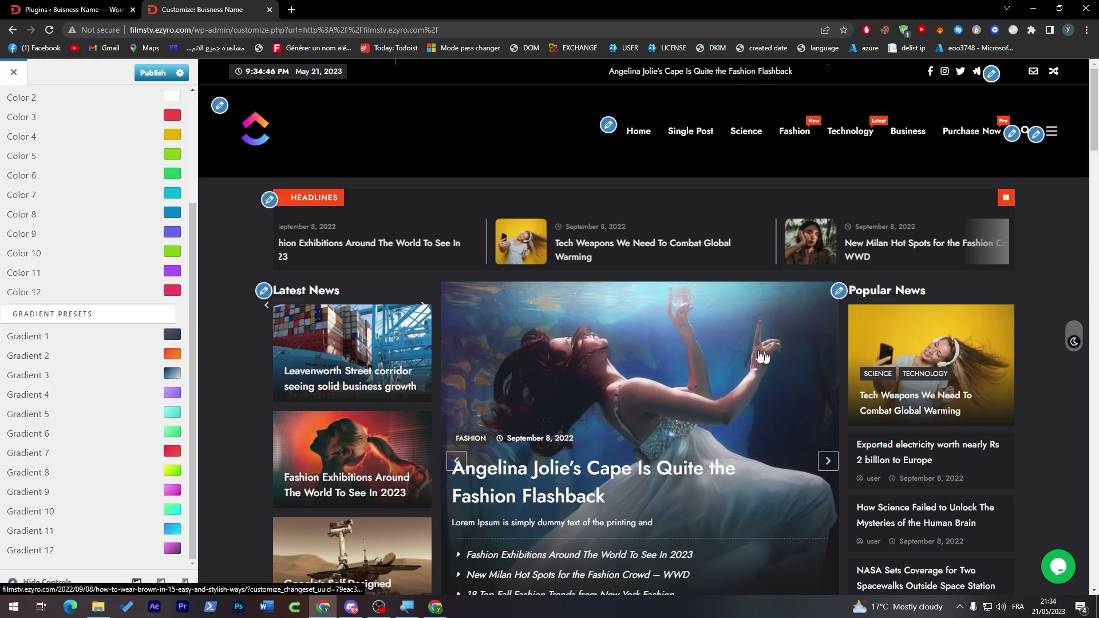
left_click(263, 292)
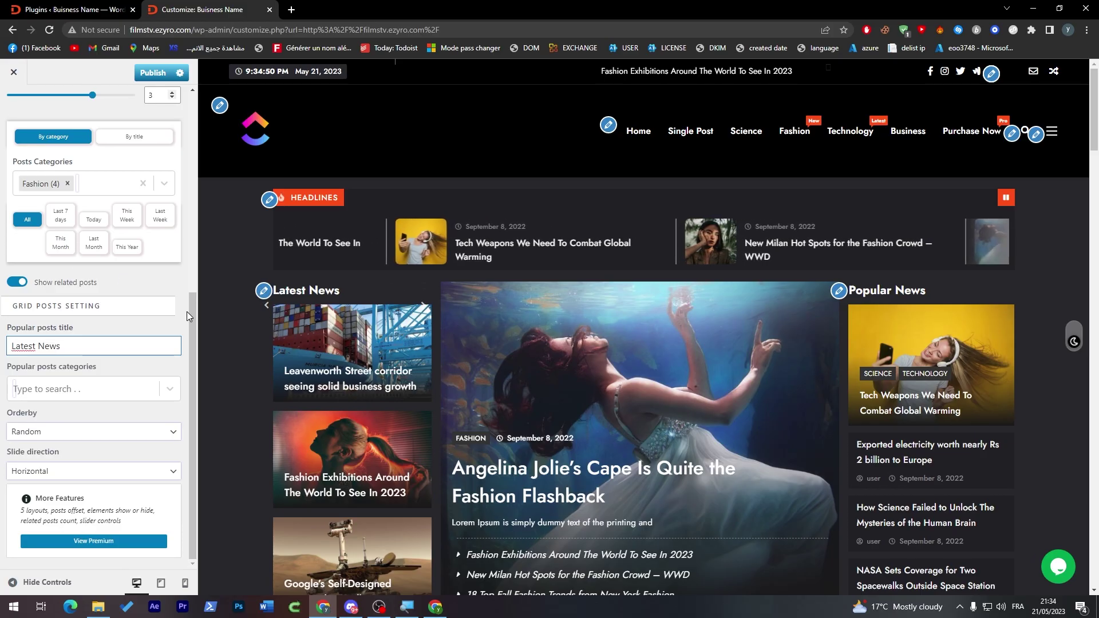
Scroll through the Latest News banner settings, then return to the Plugins admin page.
left_click_drag(187, 312, 191, 277)
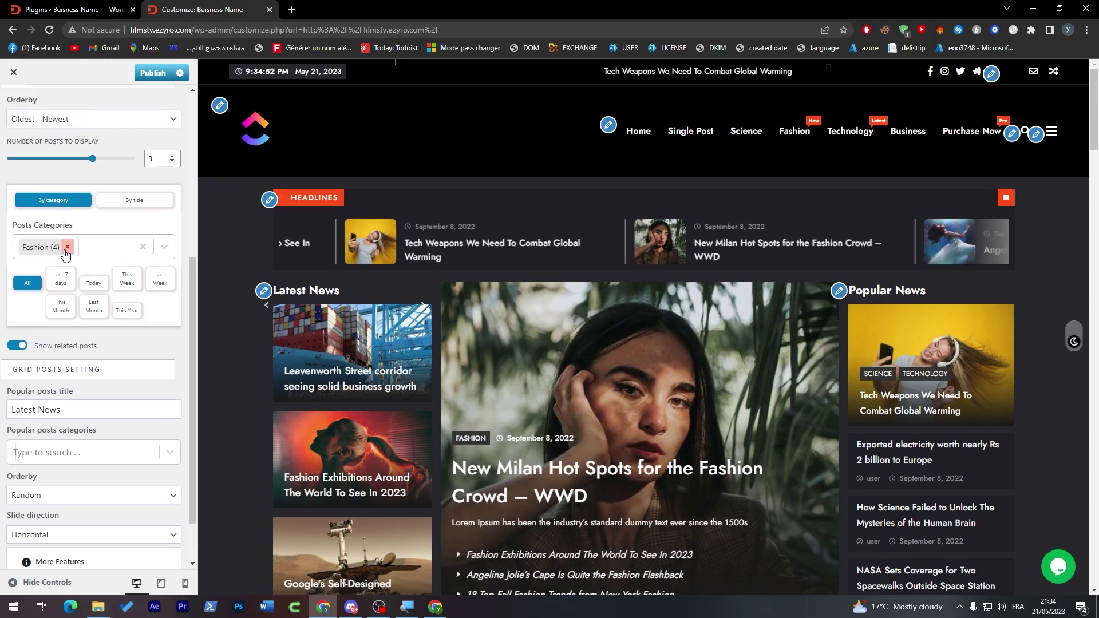
left_click_drag(191, 273, 192, 310)
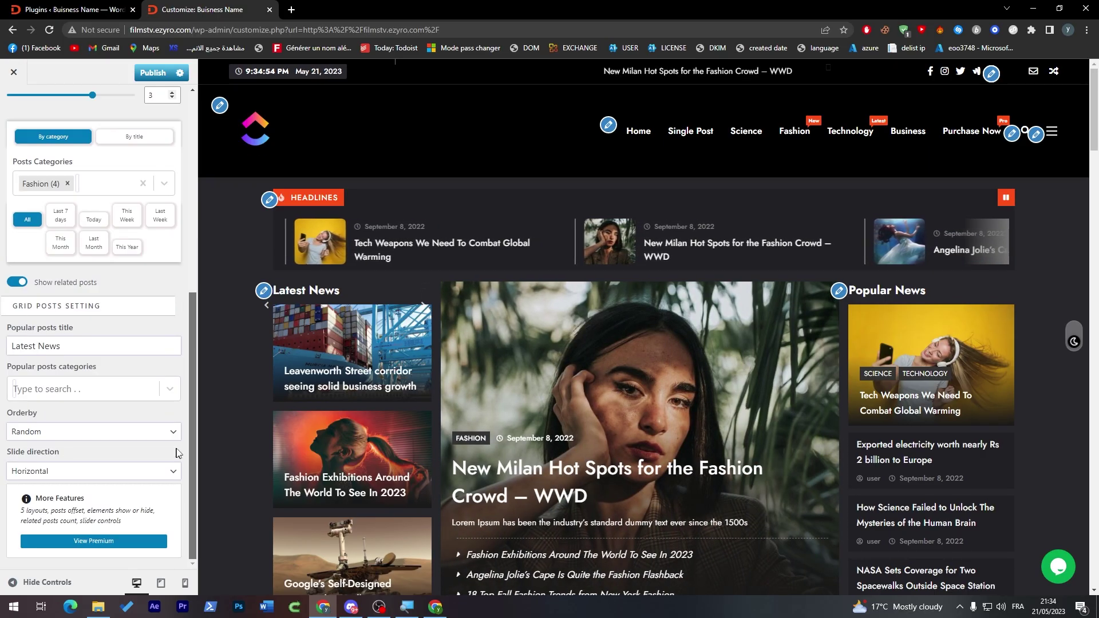
scroll(184, 184, "up", 3)
scroll(190, 145, "down", 2)
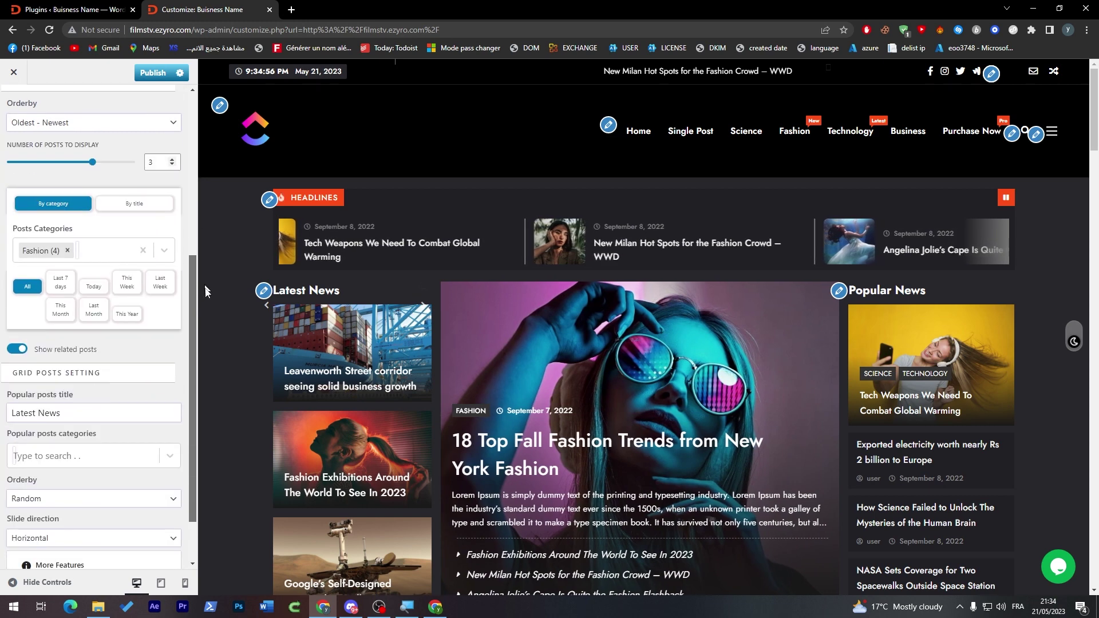
left_click_drag(206, 291, 195, 329)
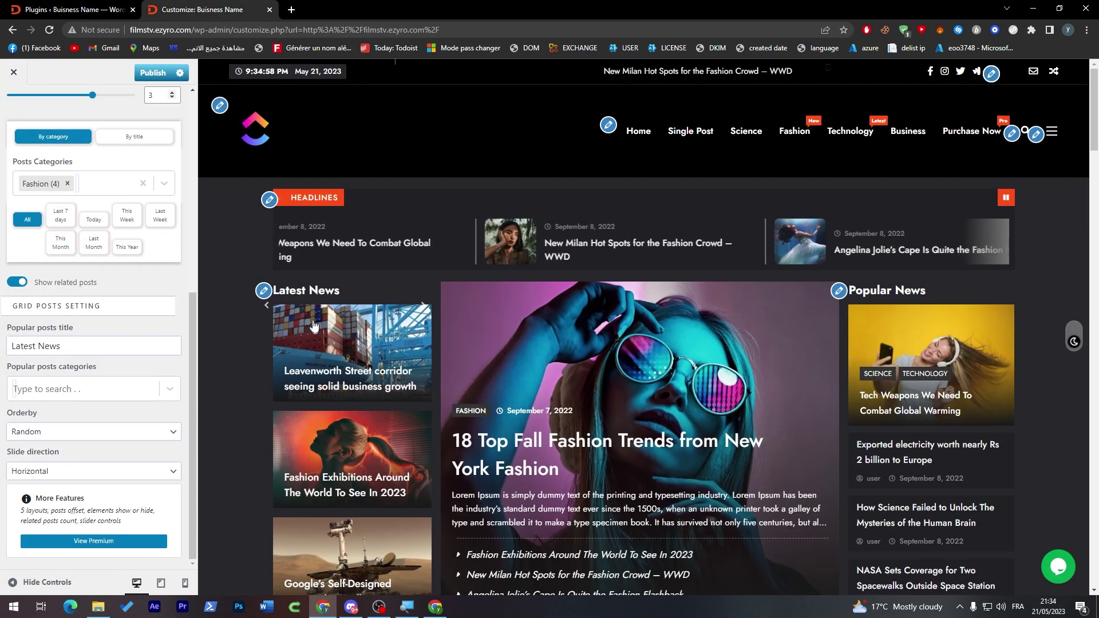
left_click(74, 9)
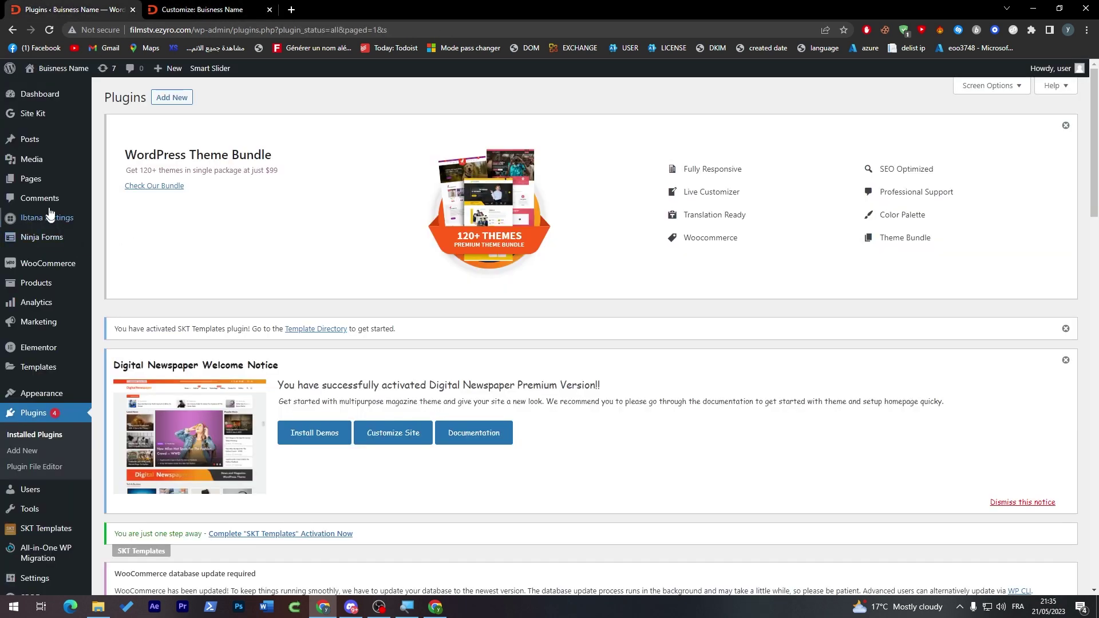
Go to All Posts and start a blank new post with Add New.
mouse_move(40, 147)
left_click(121, 147)
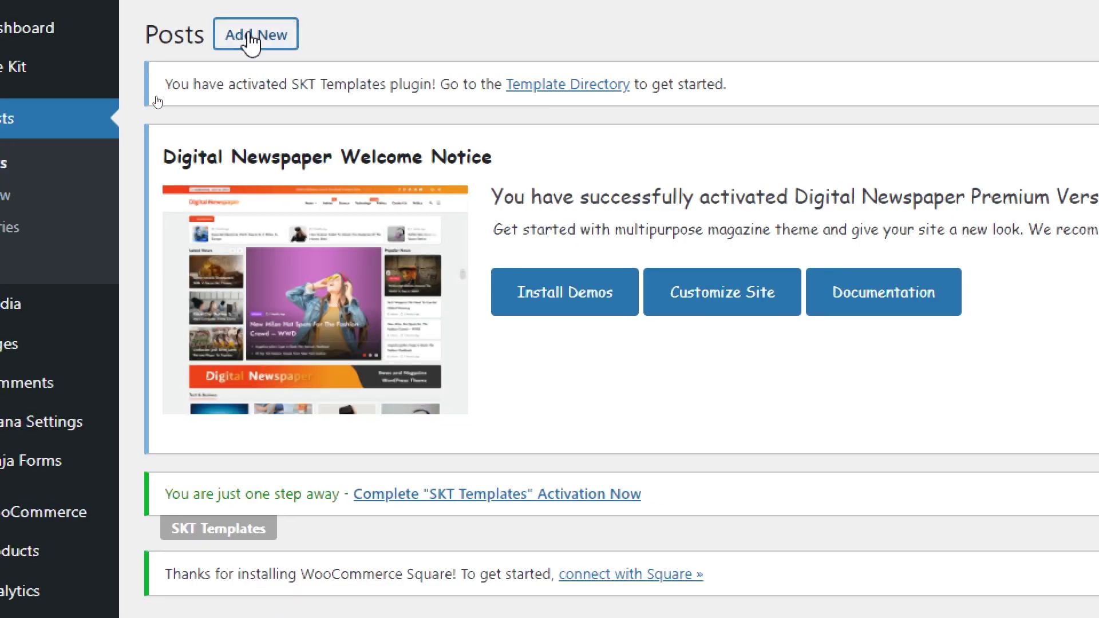
left_click(250, 41)
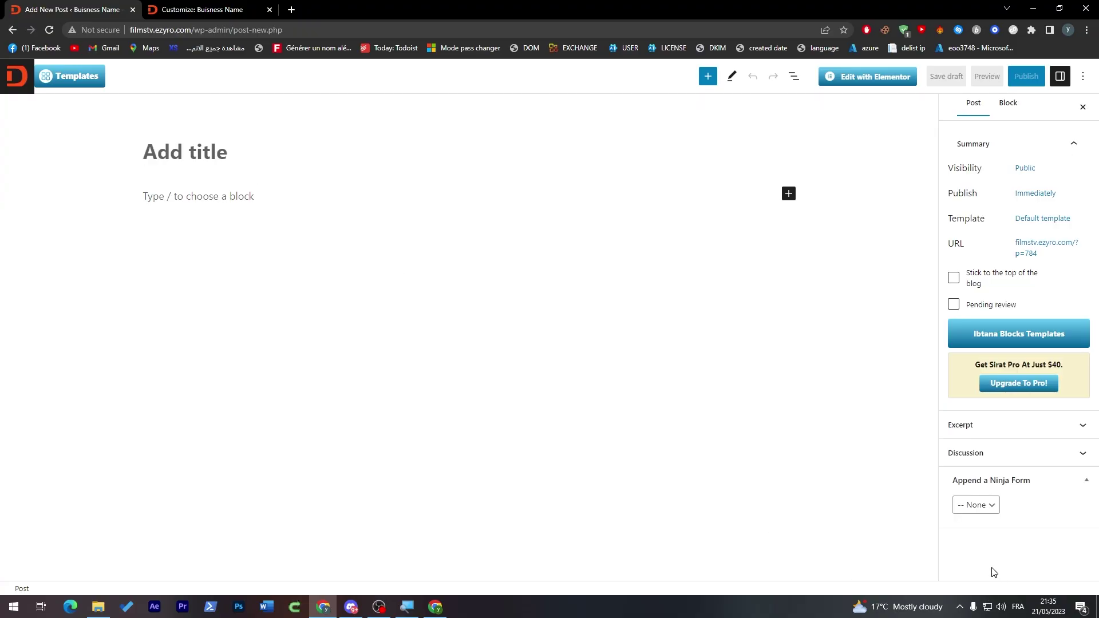
In a new ChatGPT tab, request a full article about Messi with a title.
left_click(292, 10)
type("chat.openai.com")
key("Return")
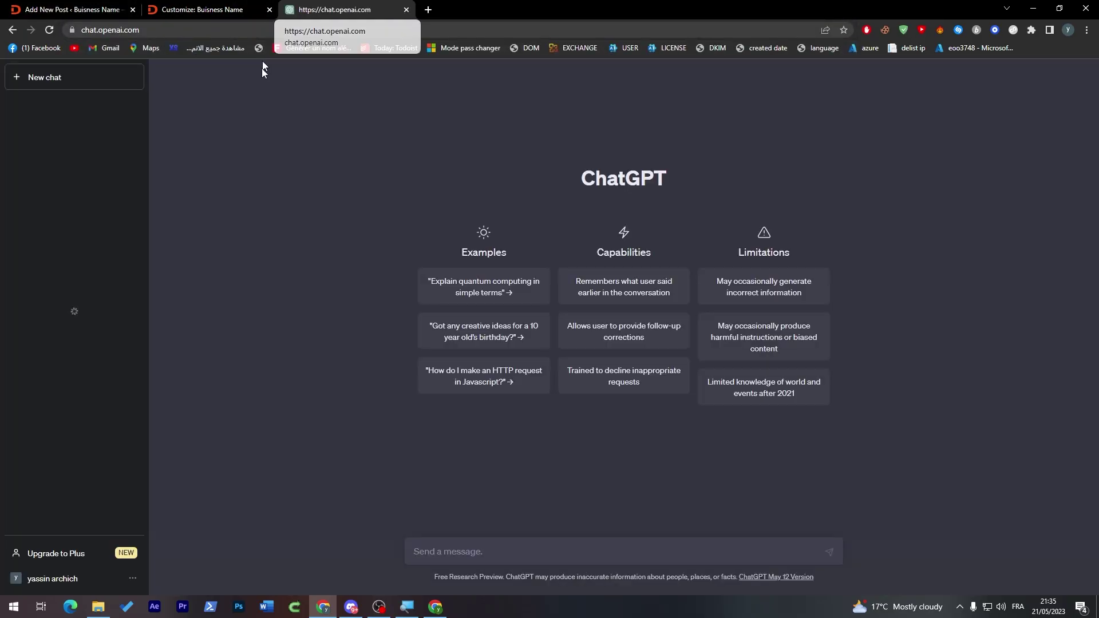
type("write me")
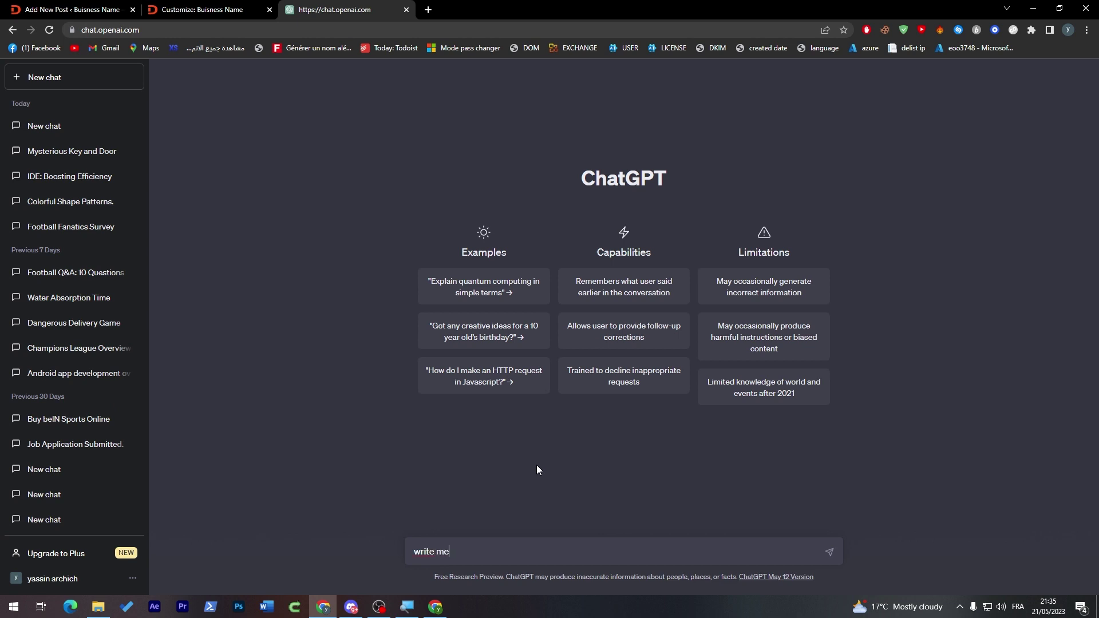
type(" a full article about messi and give me ")
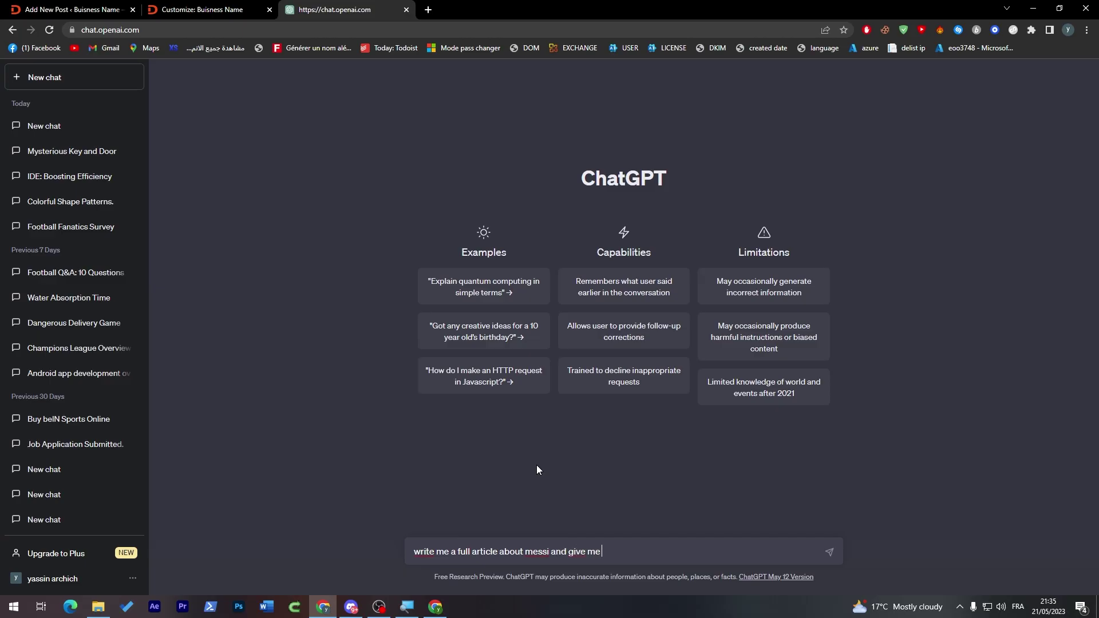
type("a title for it")
key("Return")
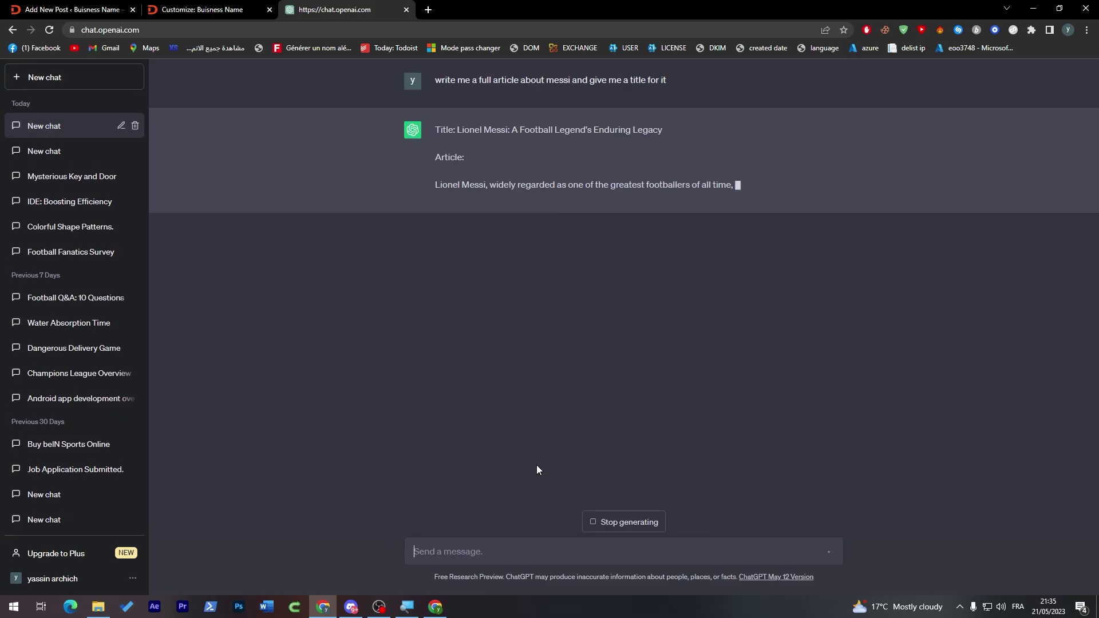
Copy the title 'Lionel Messi: A Football Legend's Enduring Legacy' into the post's title field.
left_click_drag(458, 130, 734, 120)
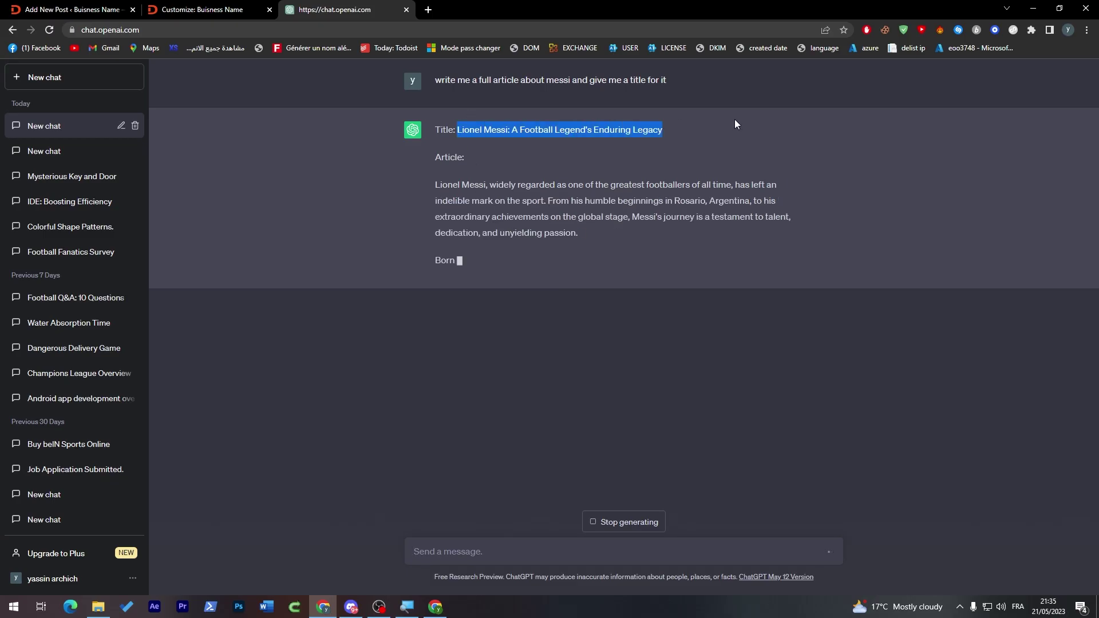
key("ctrl+c")
left_click(74, 10)
left_click(183, 173)
key("ctrl+v")
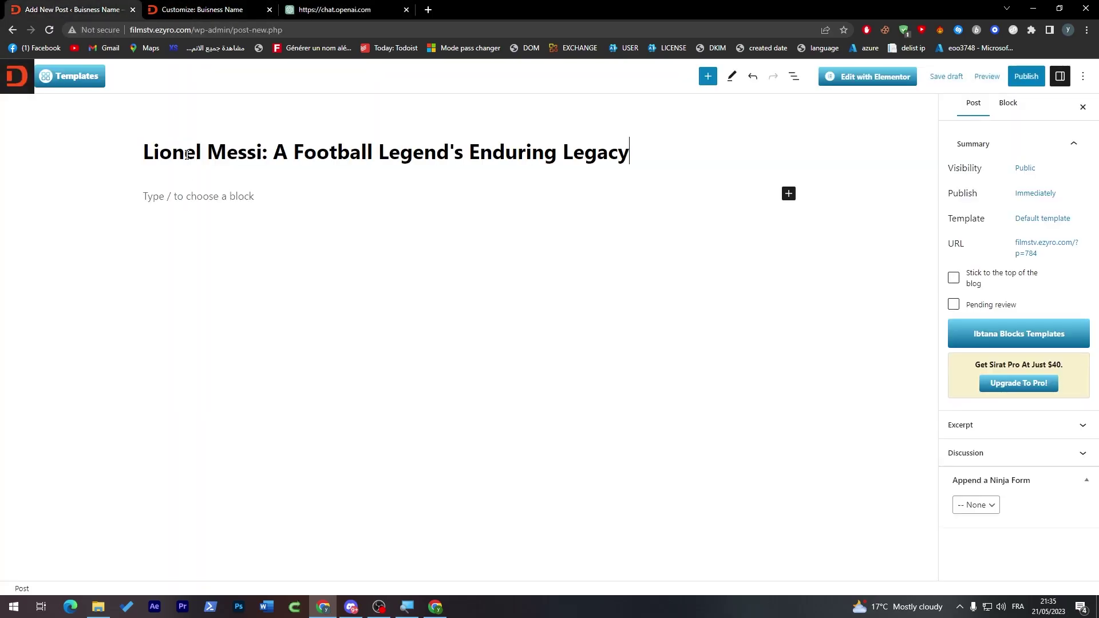
Select the generated Messi article text in ChatGPT to bring it into the draft.
left_click(322, 7)
left_click(426, 207)
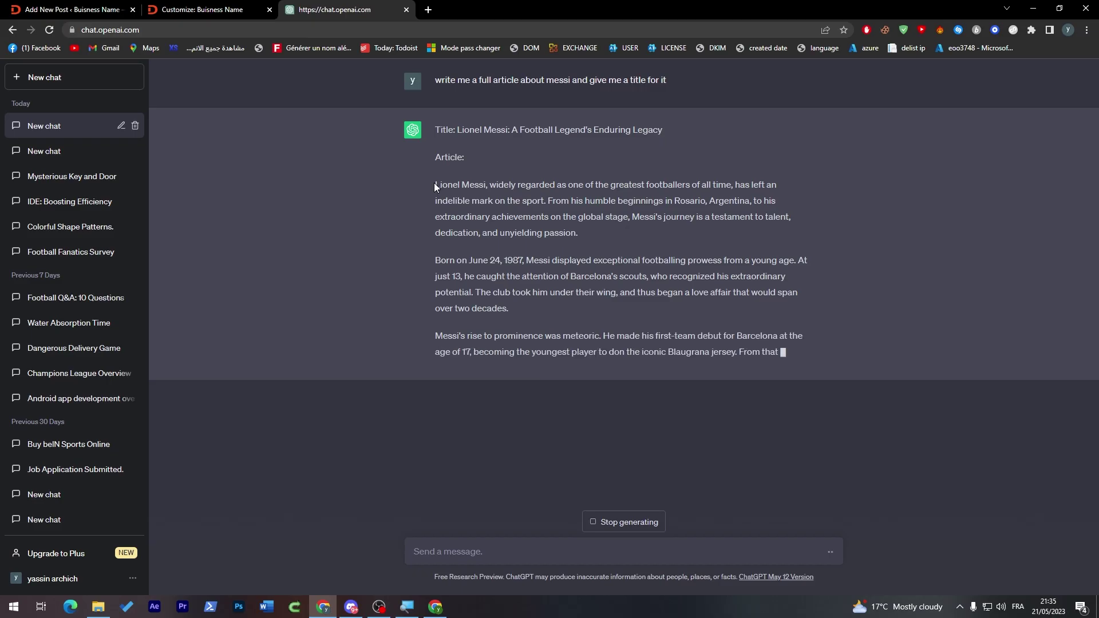
left_click_drag(434, 184, 678, 445)
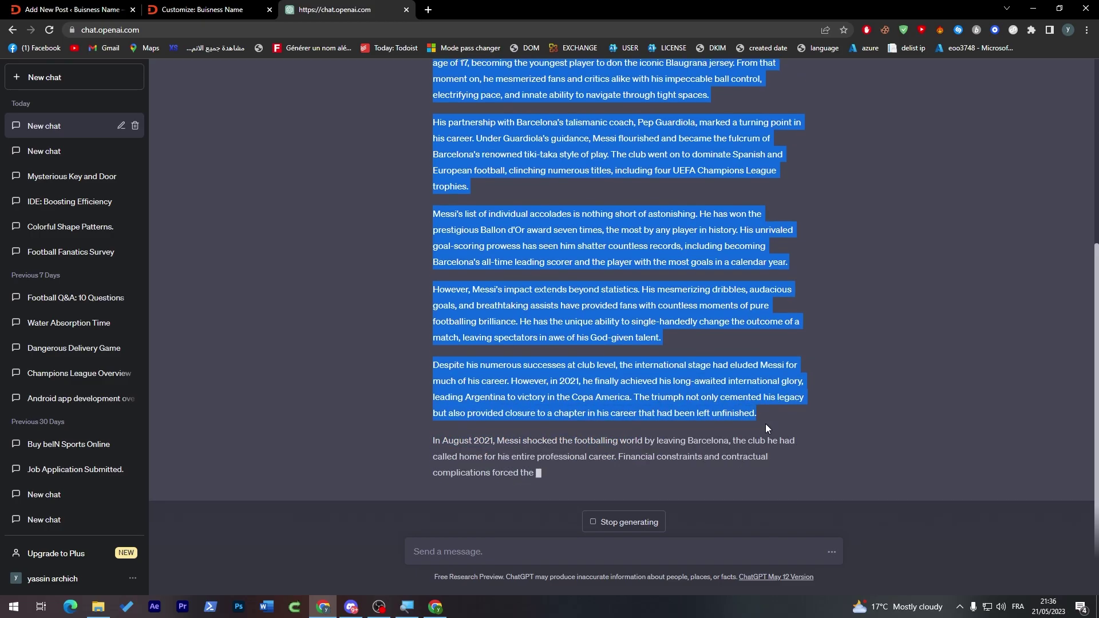
left_click(115, 9)
Paste the Messi article into the post body and insert an uploaded hoodie image above it.
left_click(218, 194)
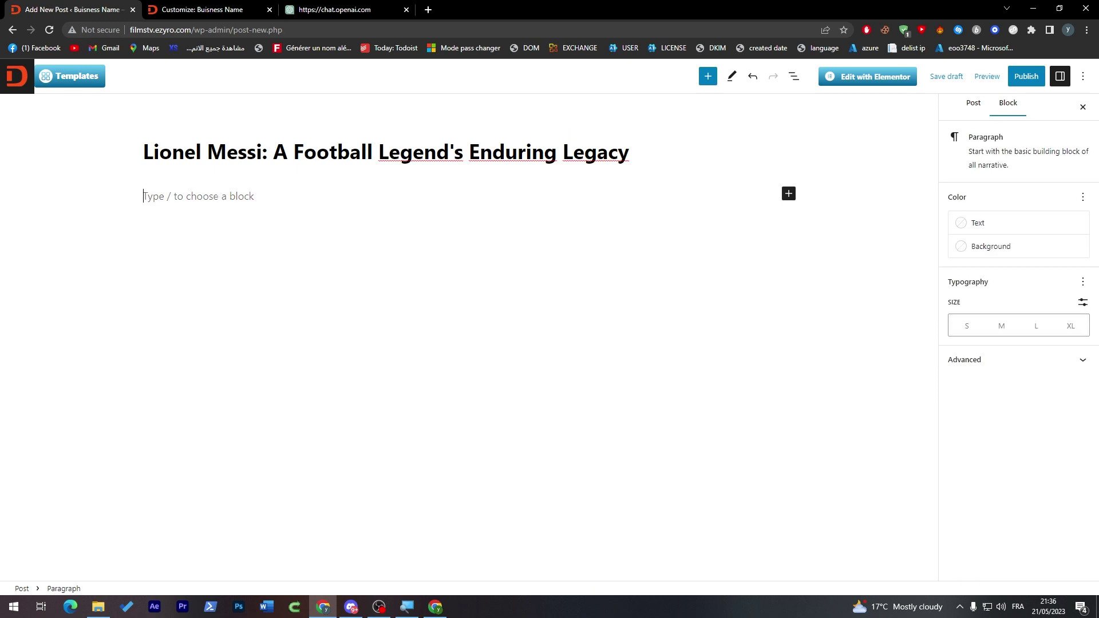
key("ctrl+v")
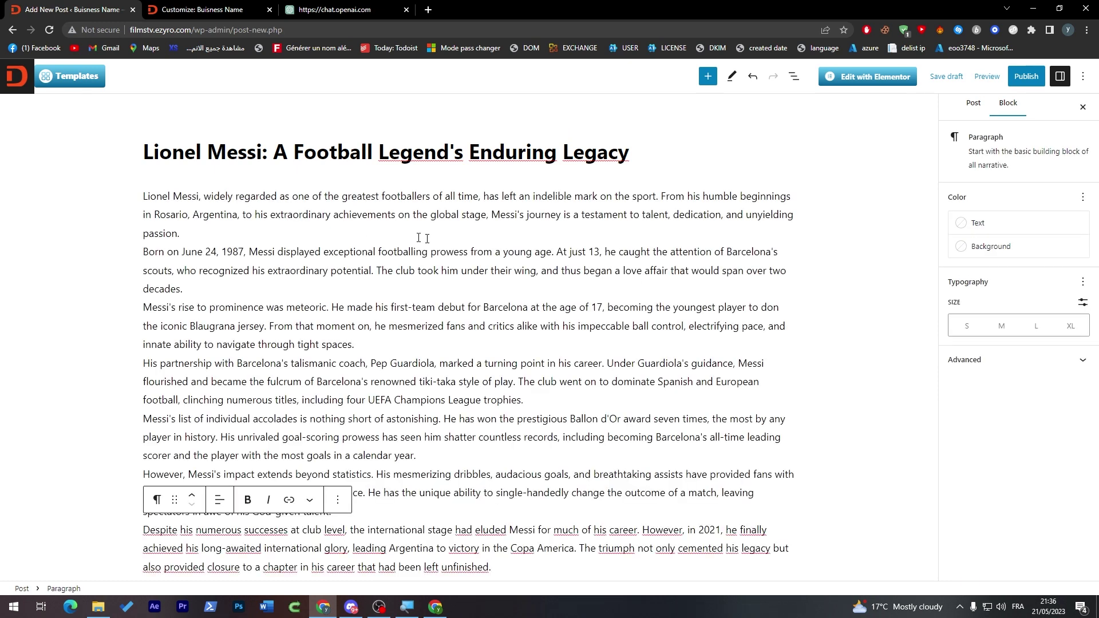
left_click(361, 225)
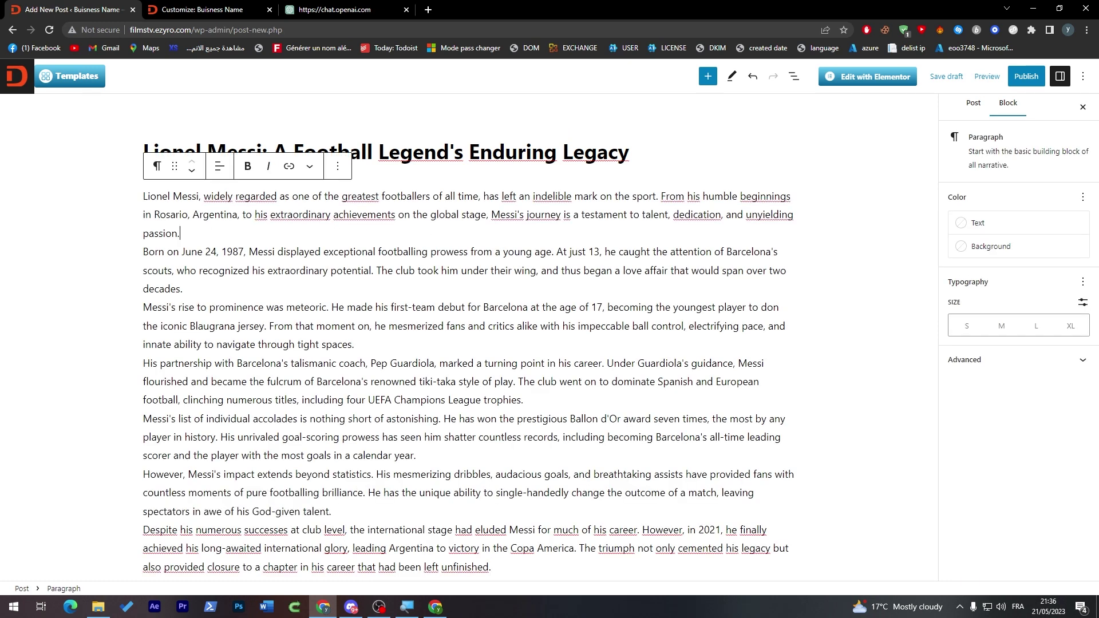
key("Return")
key("Up")
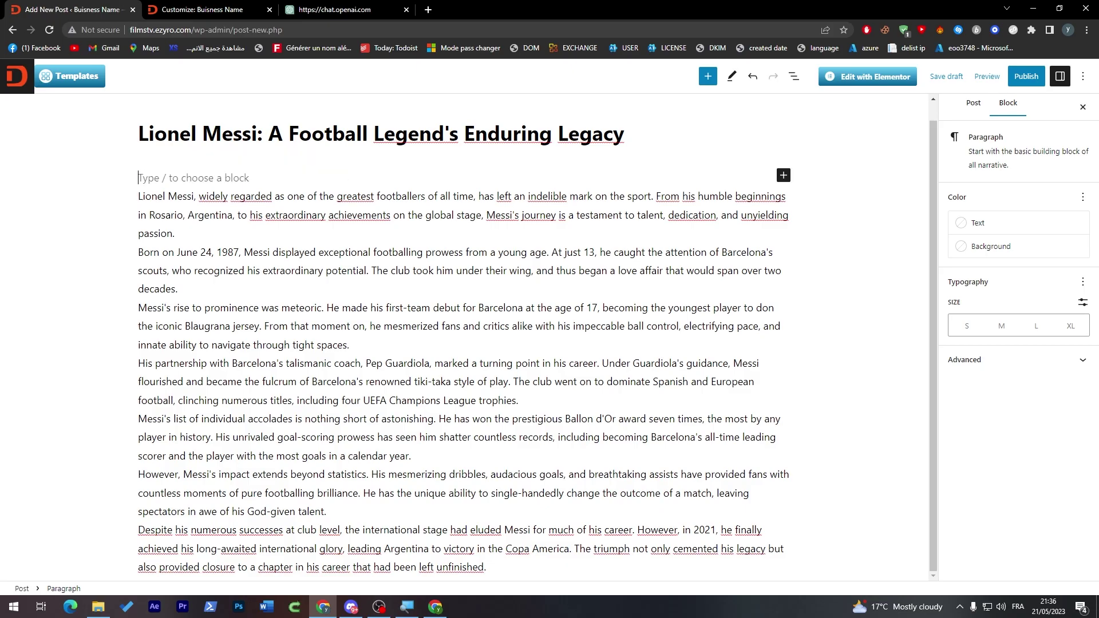
left_click(783, 175)
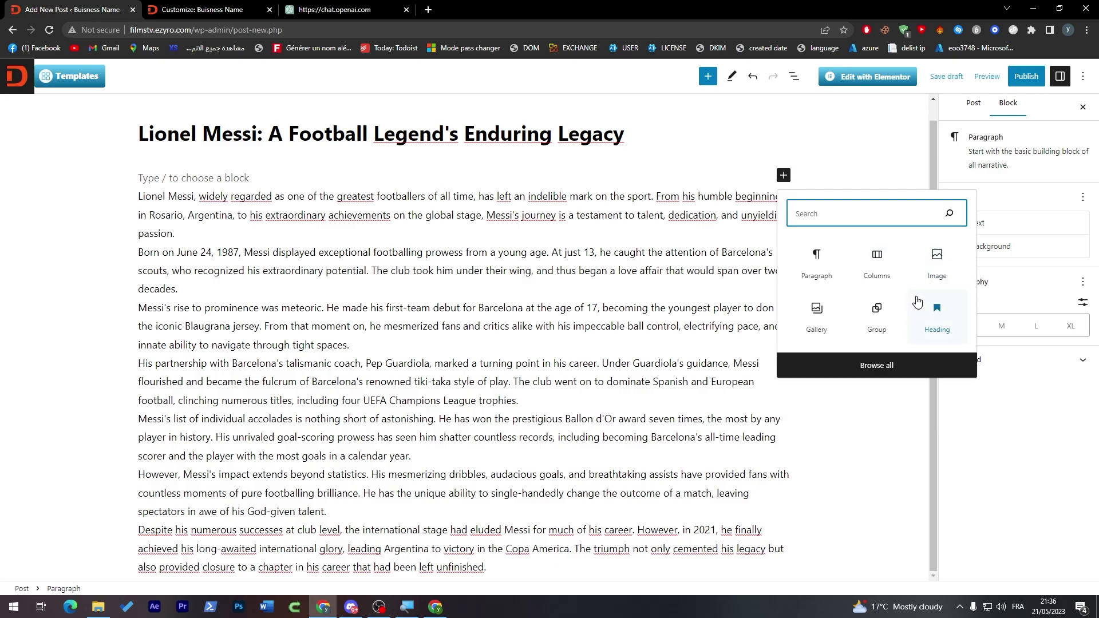
left_click(931, 276)
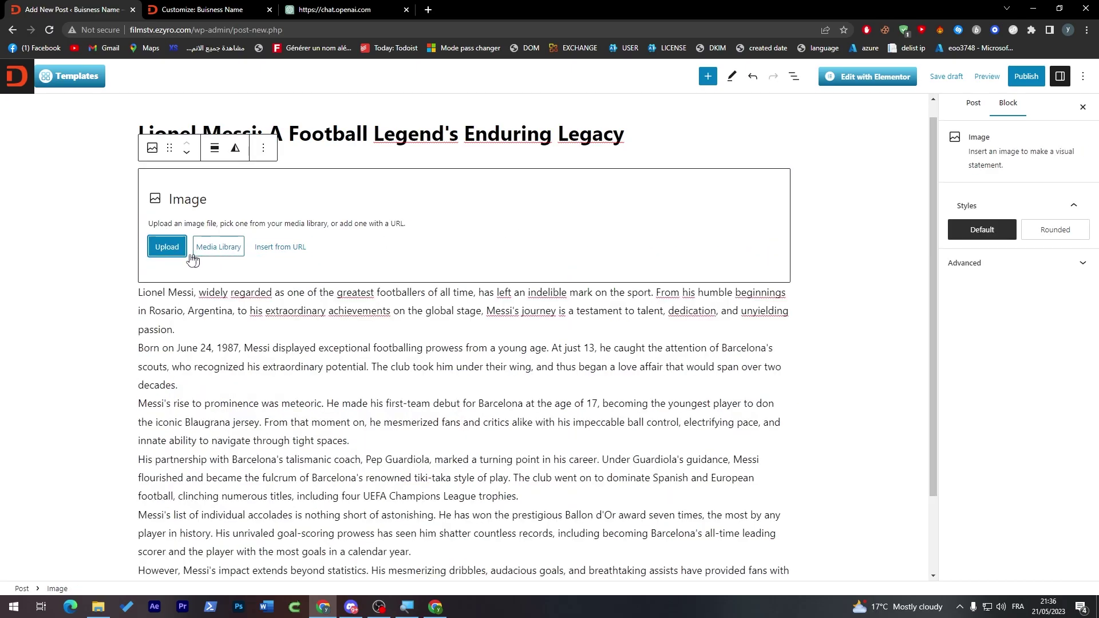
left_click(167, 247)
double_click(446, 220)
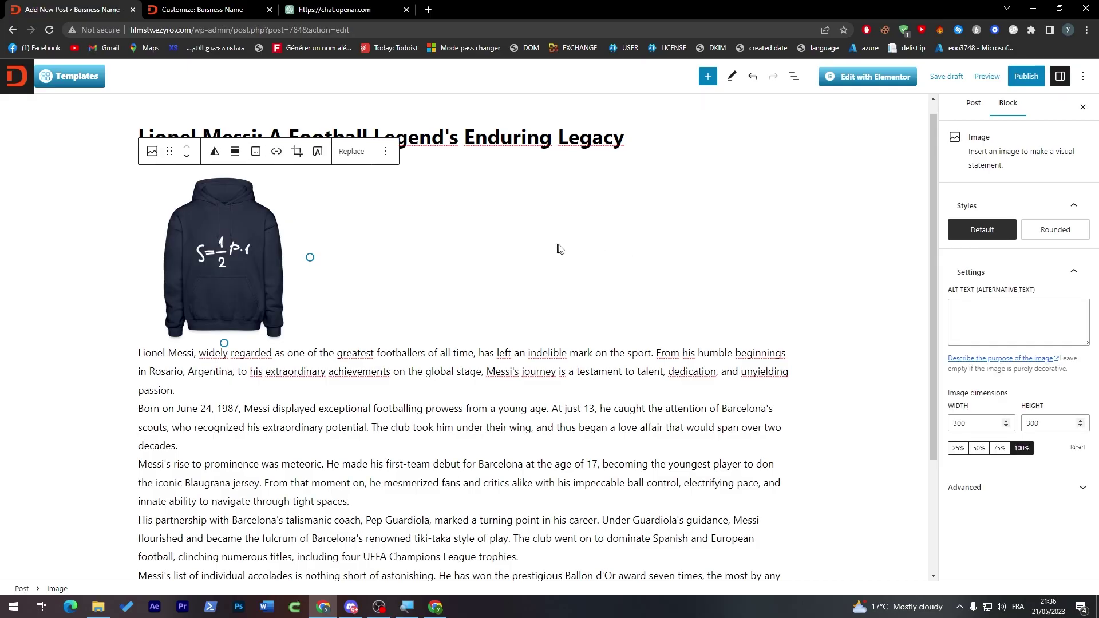
Publish the Messi post, then reload the Customizer tab.
left_click(1025, 77)
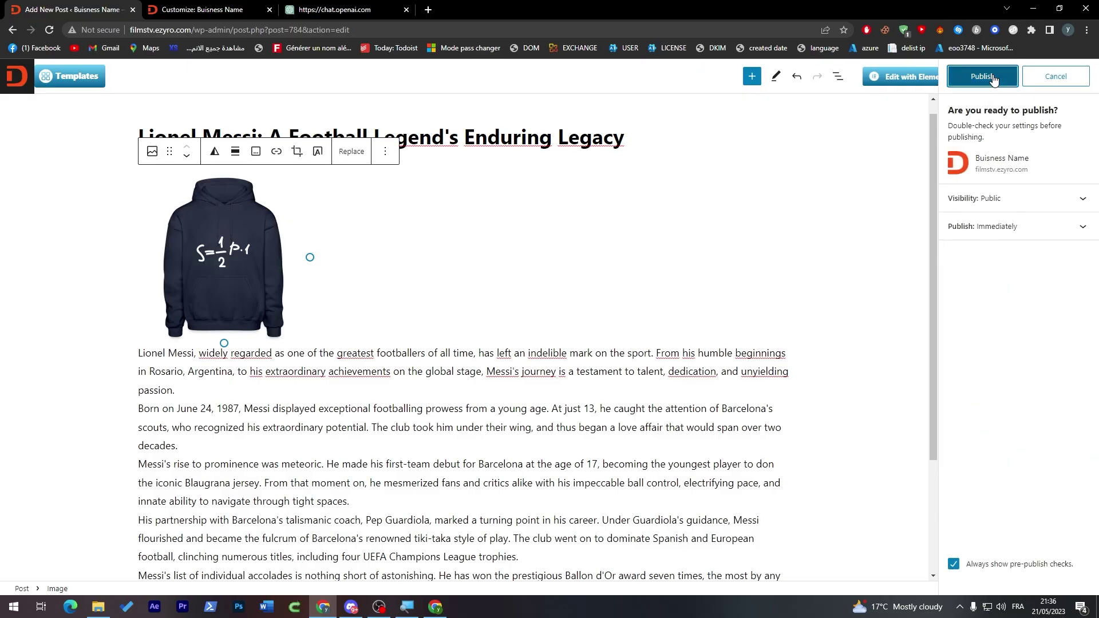
left_click(994, 78)
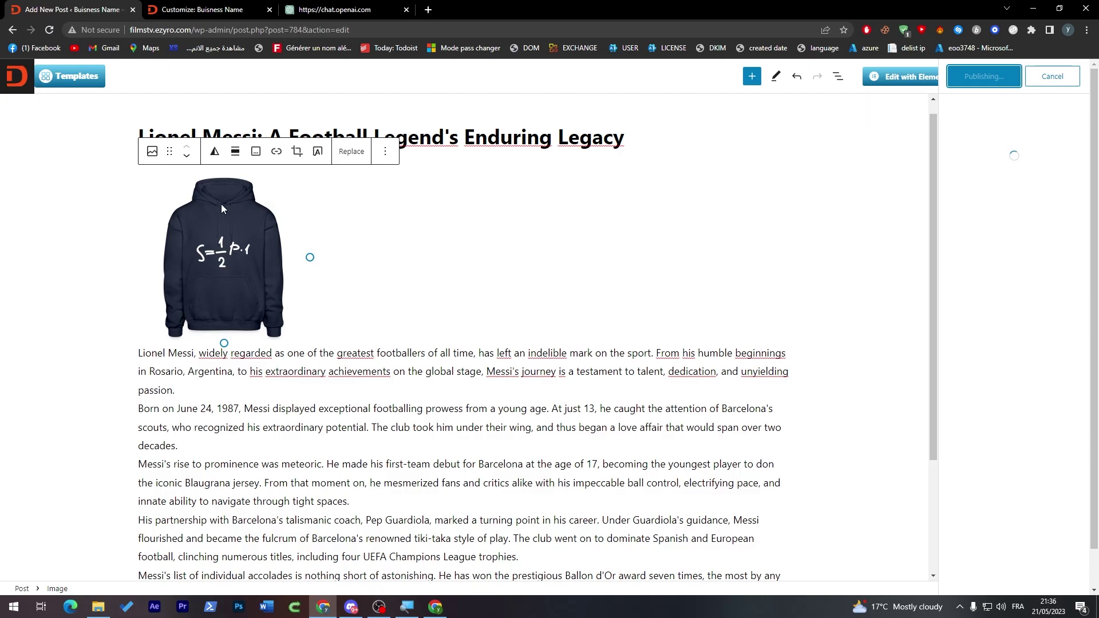
left_click(201, 10)
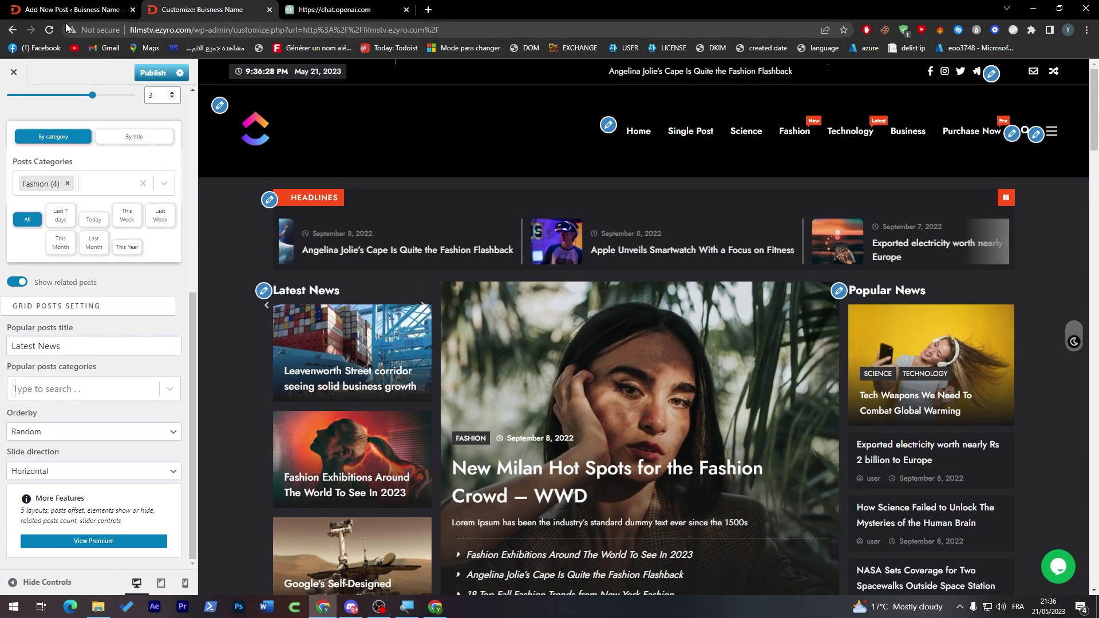
left_click(50, 30)
Reload the Customizer page and scroll the dark-mode preview down to the Messi post in Latest Posts.
left_click(602, 94)
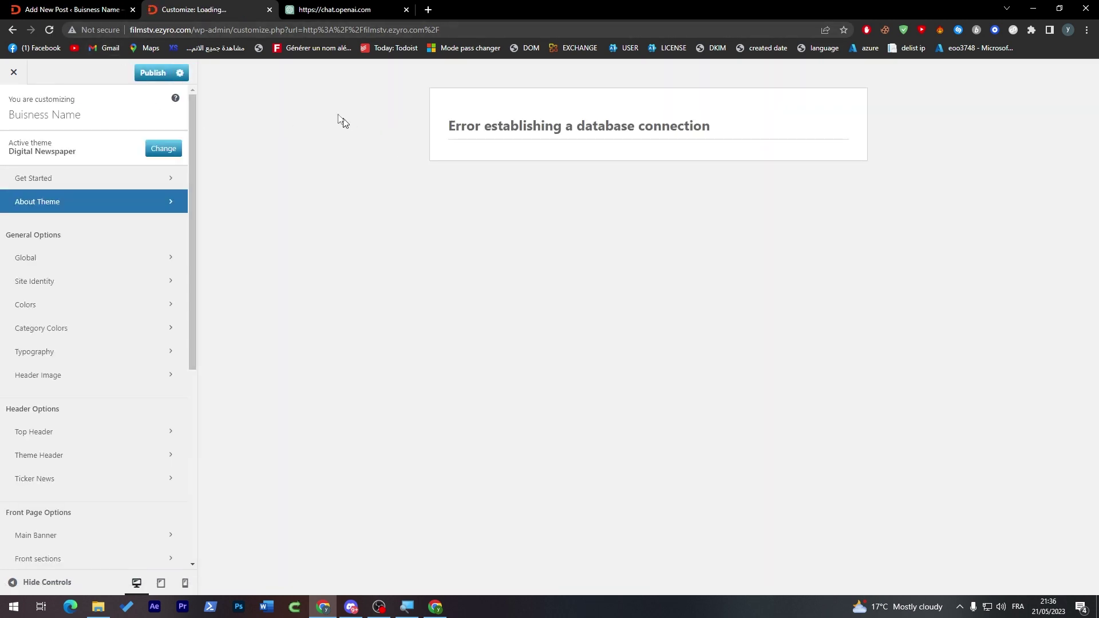
left_click(142, 31)
key("Return")
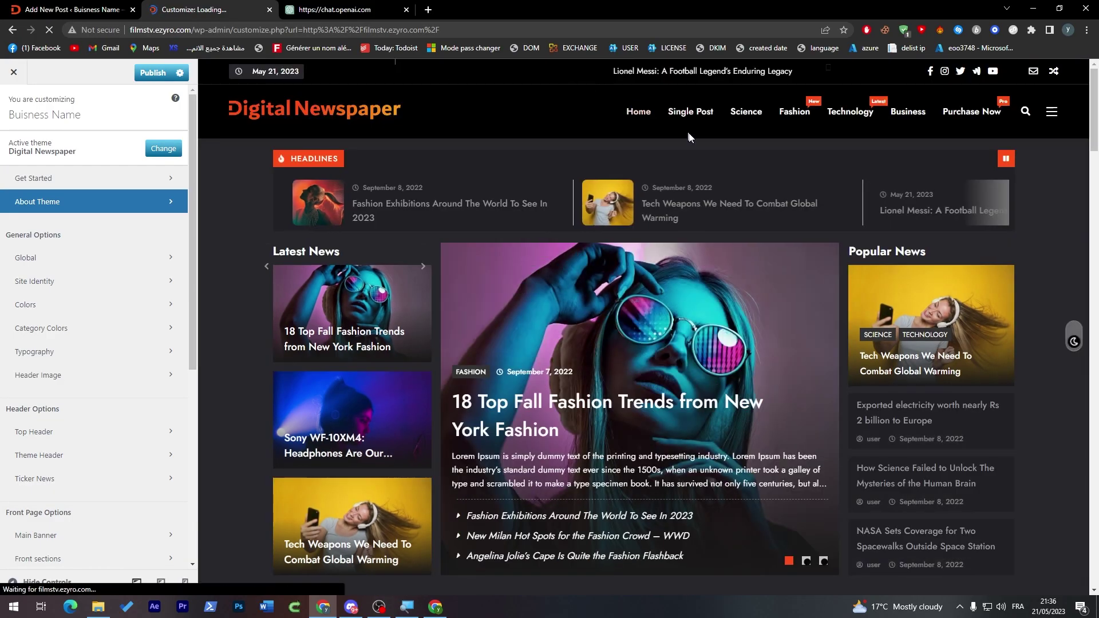
left_click_drag(1095, 122, 1097, 230)
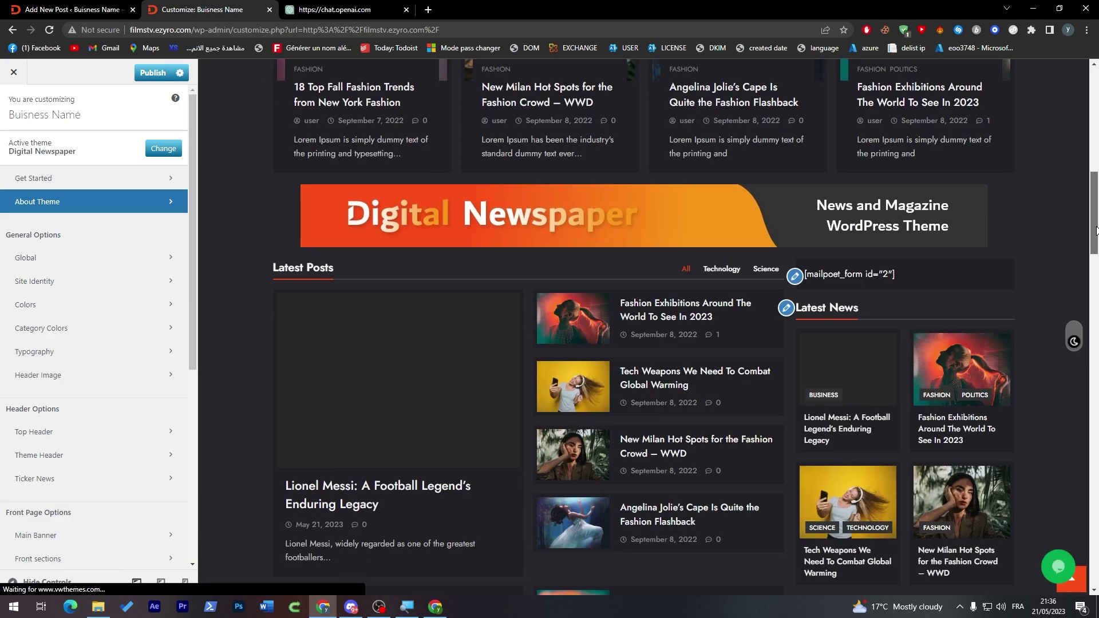
scroll(1097, 231, "down", 3)
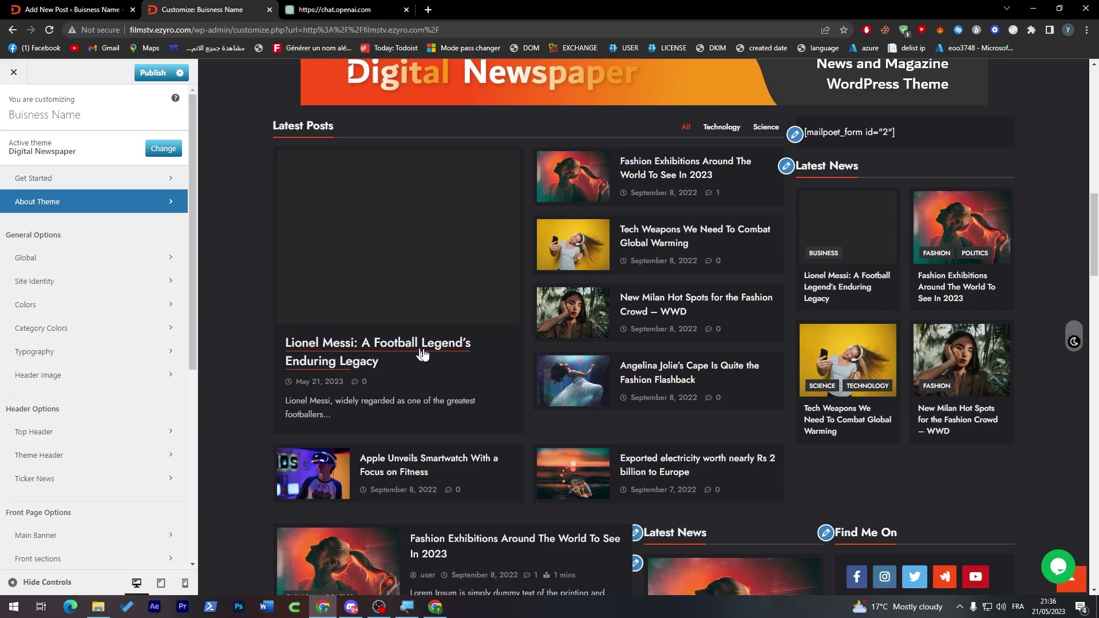